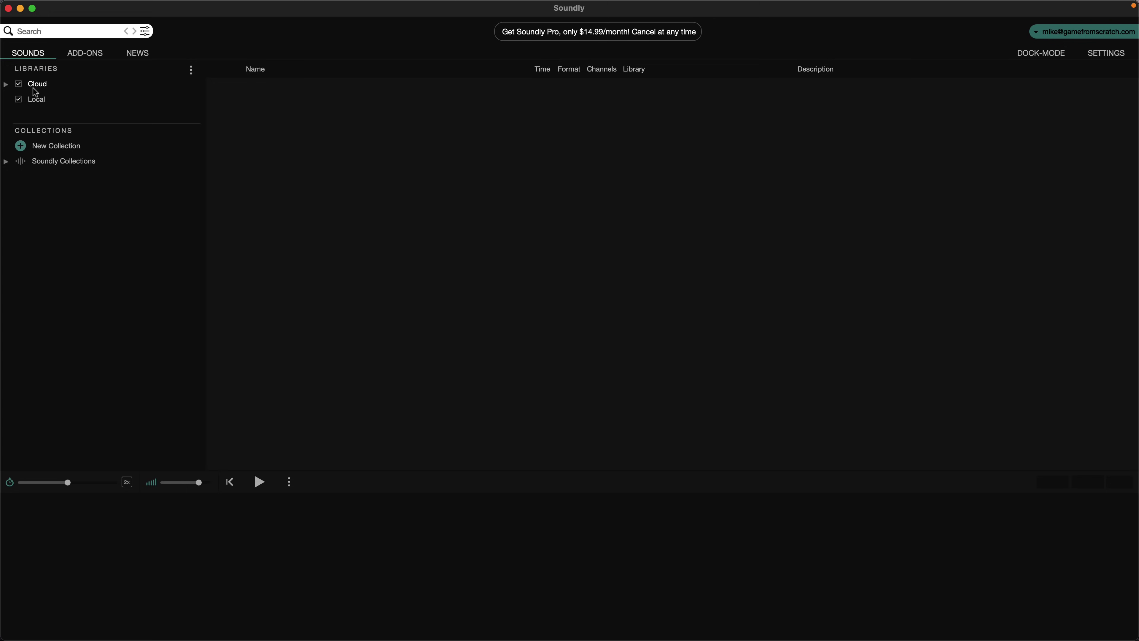
Expand the Cloud library's Soundly Free collection and browse the Bullets category.
left_click(7, 84)
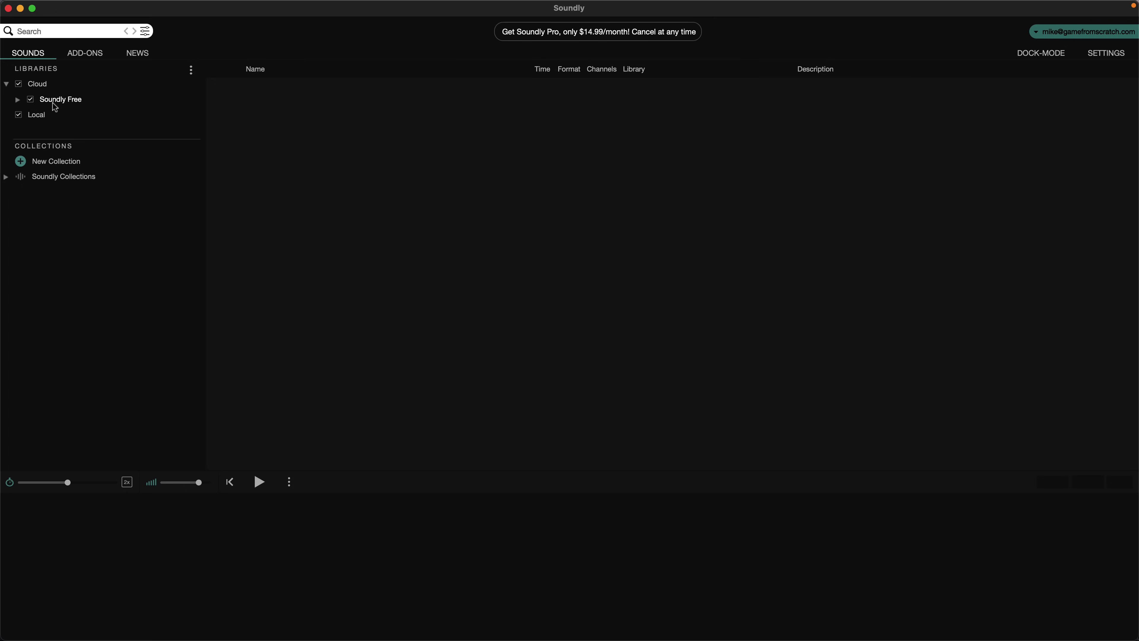
left_click(17, 99)
left_click(47, 270)
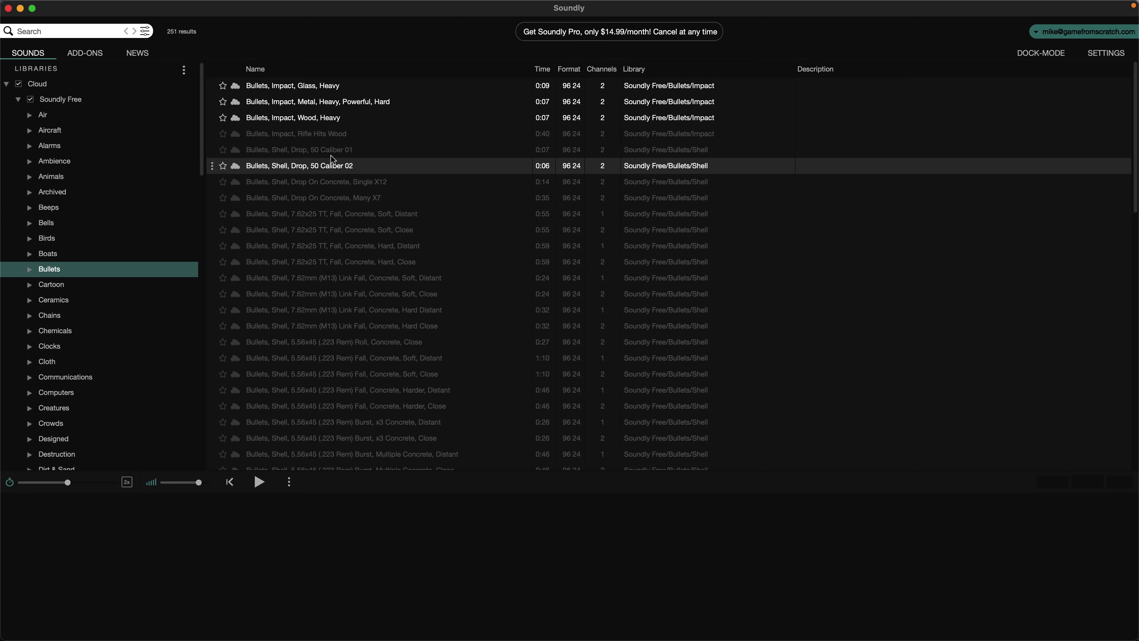
scroll(332, 170, "down", 10)
scroll(334, 175, "up", 10)
Search the library for 'city' and scroll through the 1076 results.
left_click(63, 26)
type("city")
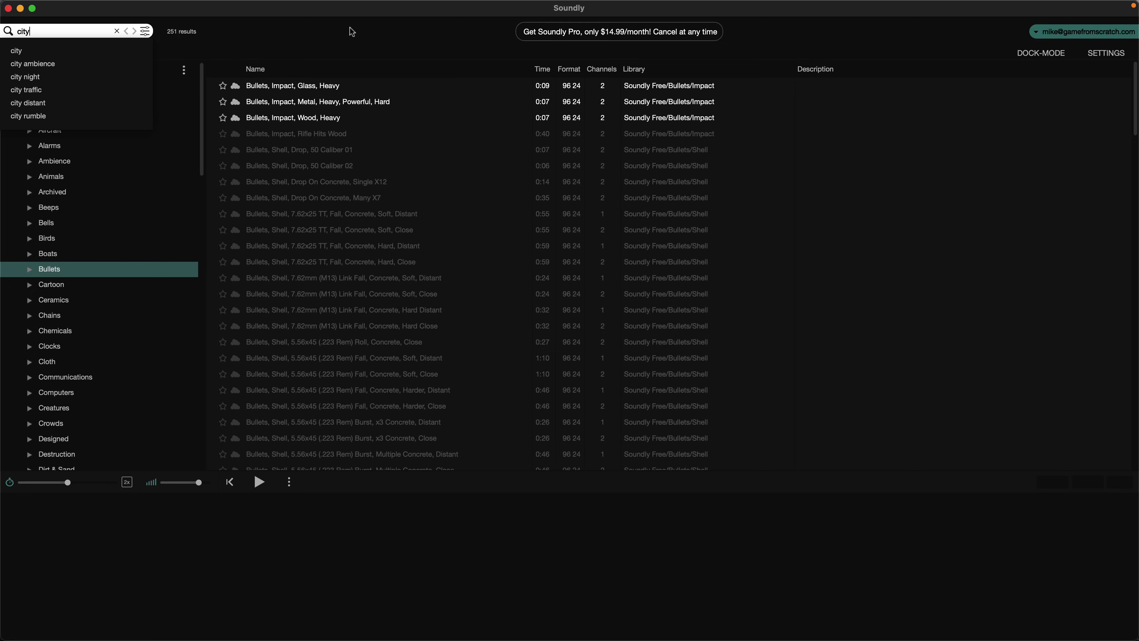
key("Return")
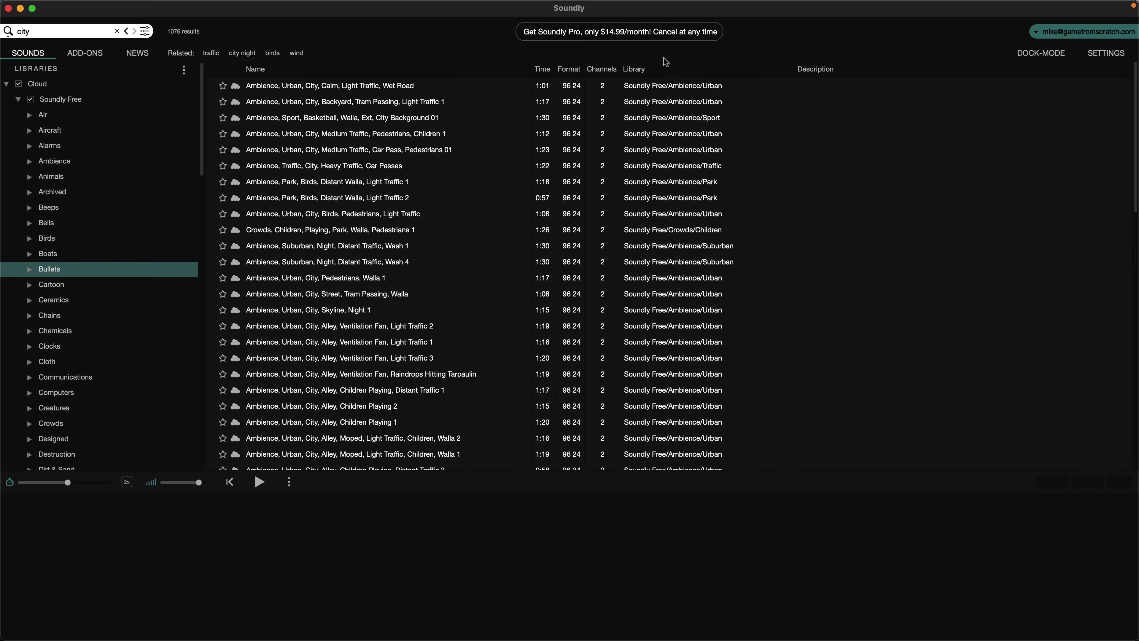
scroll(659, 171, "down", 20)
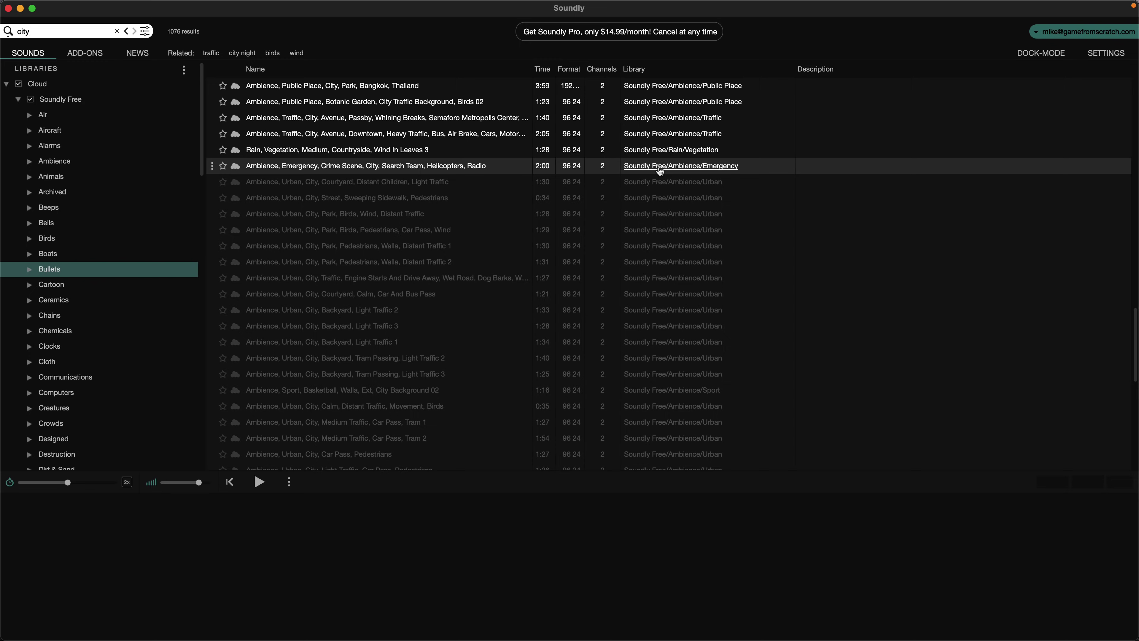
scroll(660, 171, "up", 20)
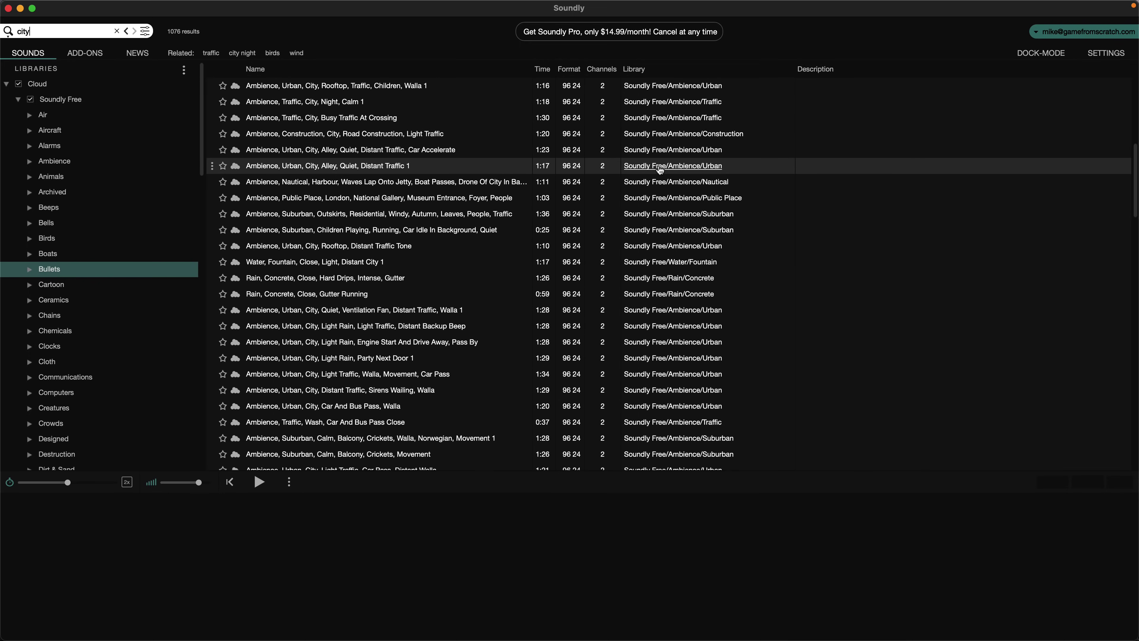
scroll(659, 169, "up", 15)
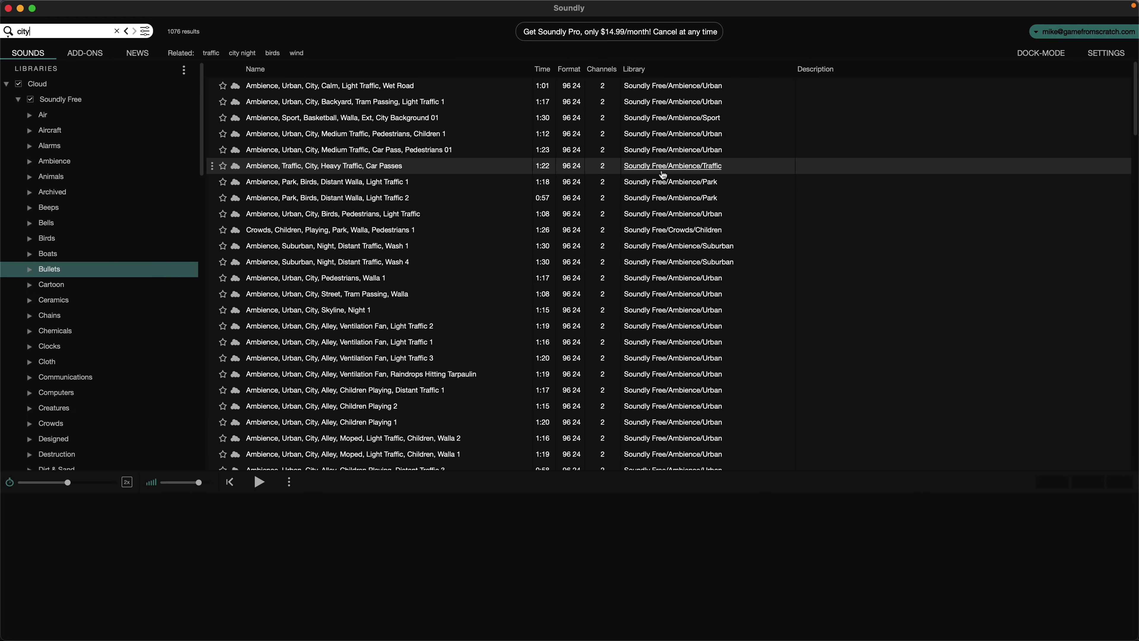
scroll(663, 175, "down", 20)
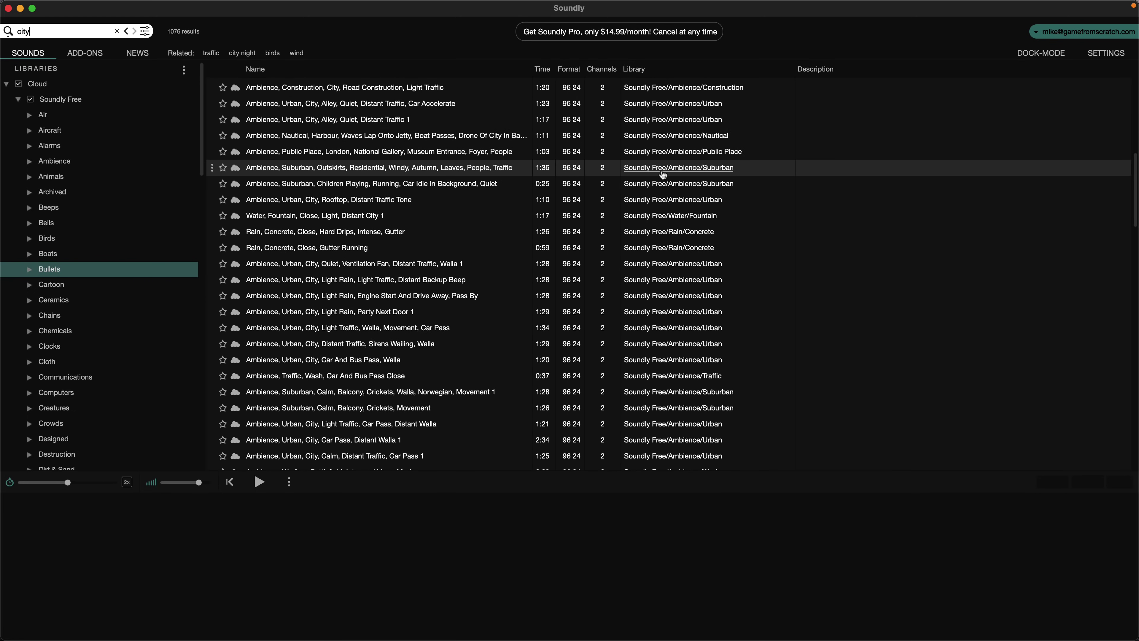
scroll(663, 174, "down", 3)
scroll(330, 266, "down", 10)
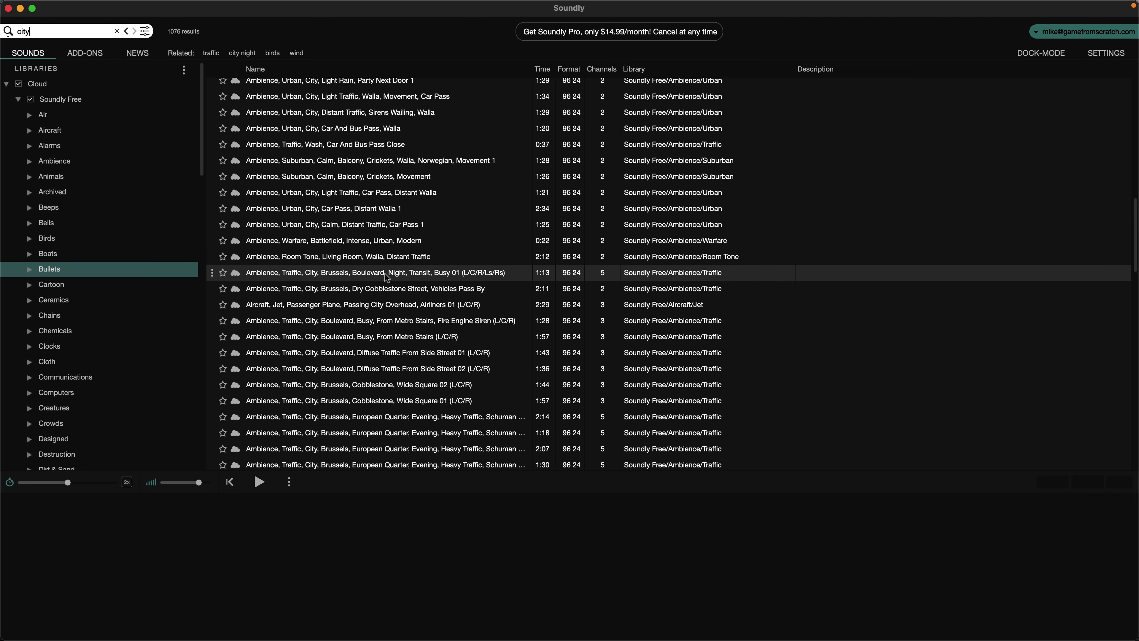
Play the Brussels boulevard night traffic ambience and solo Channels 1, 2 and 3 in turn.
left_click(313, 275)
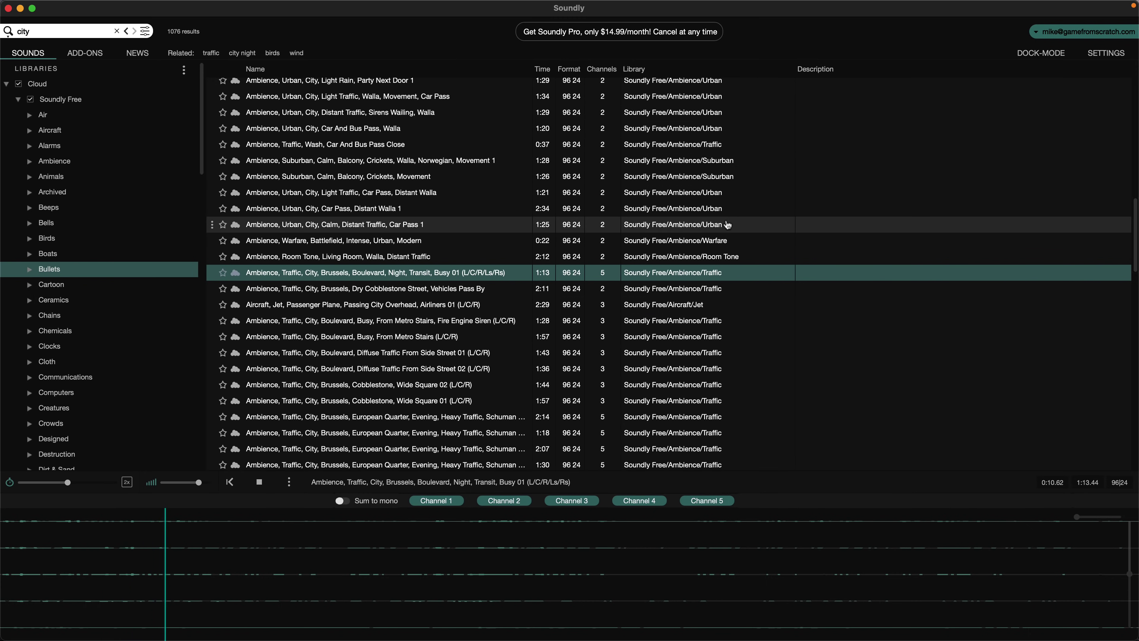
left_click(455, 502)
left_click(504, 501)
left_click(573, 501)
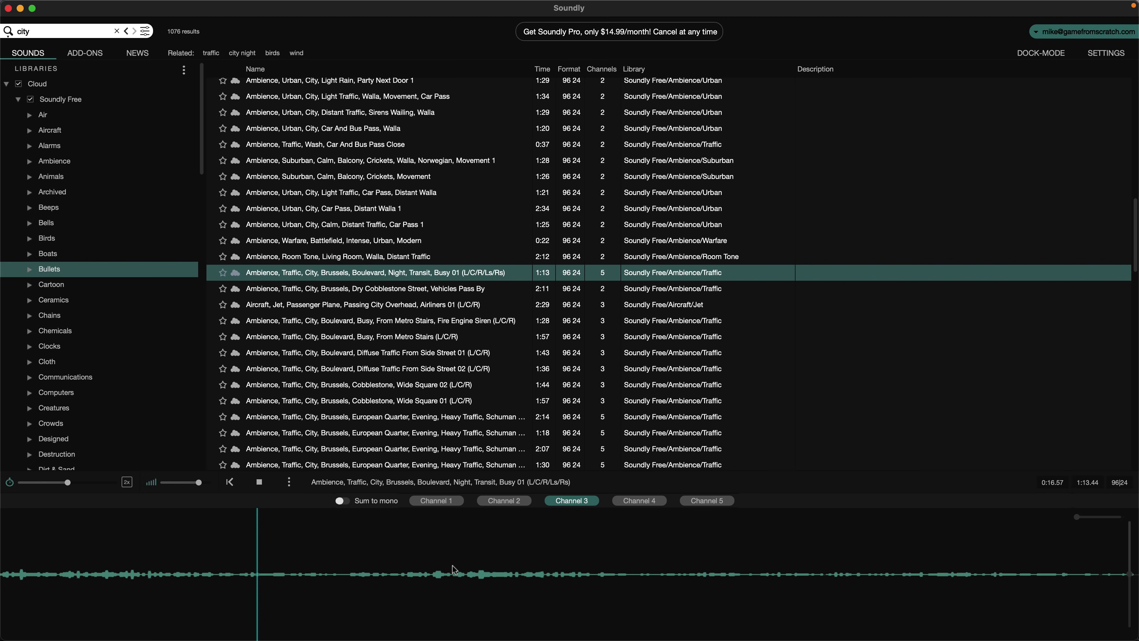
Mark a roughly 7.5-second region of the waveform and play it back.
left_click_drag(459, 570, 579, 569)
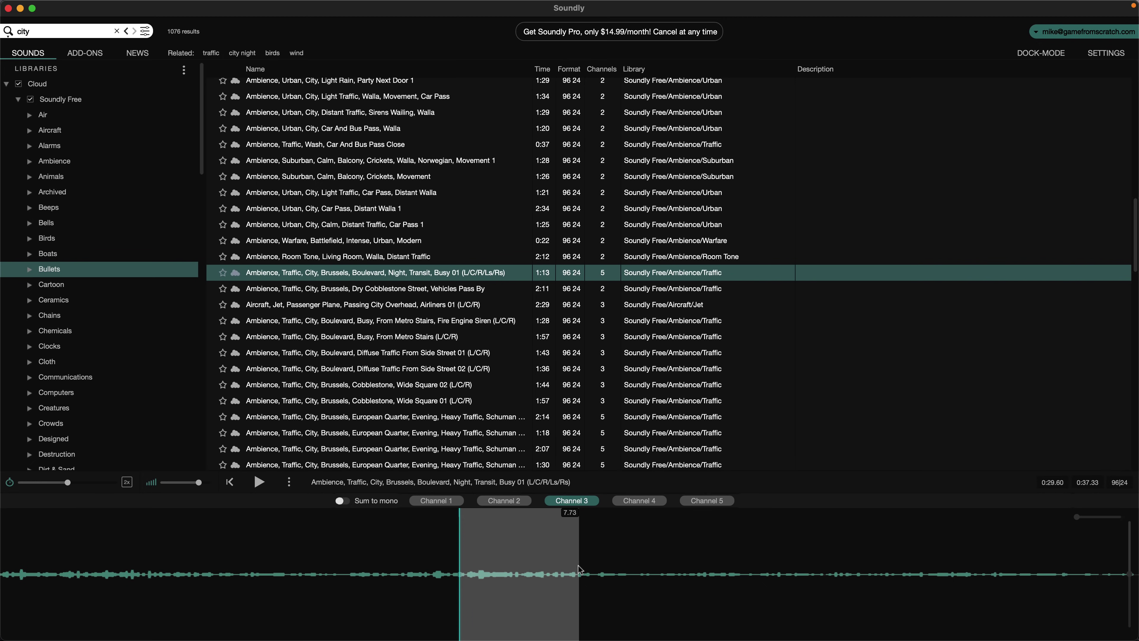
left_click(259, 482)
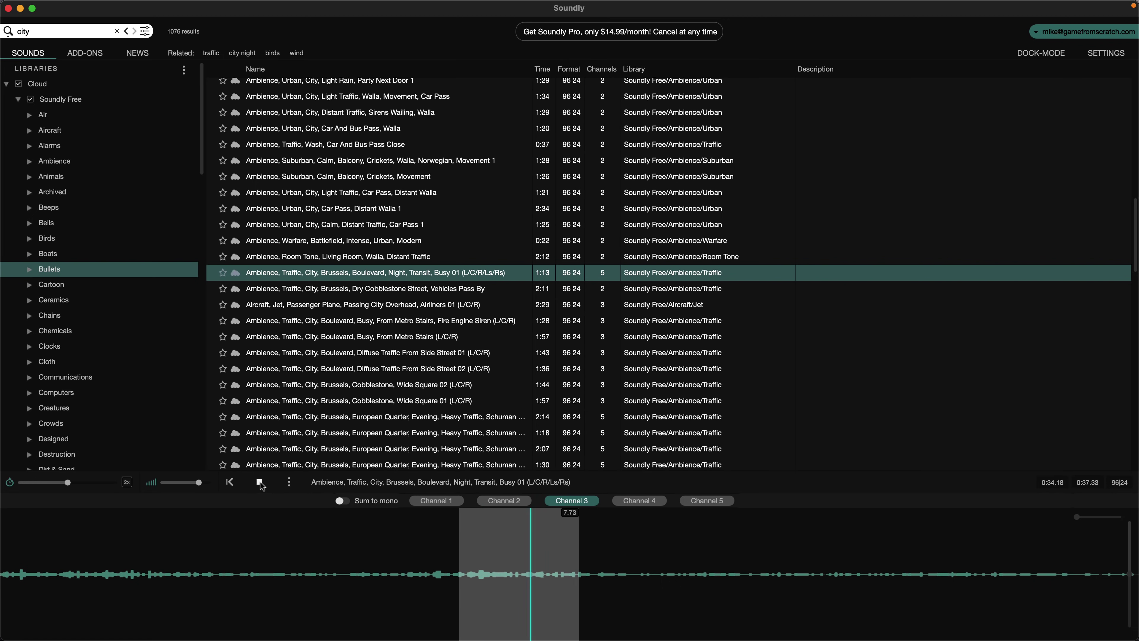
left_click(260, 483)
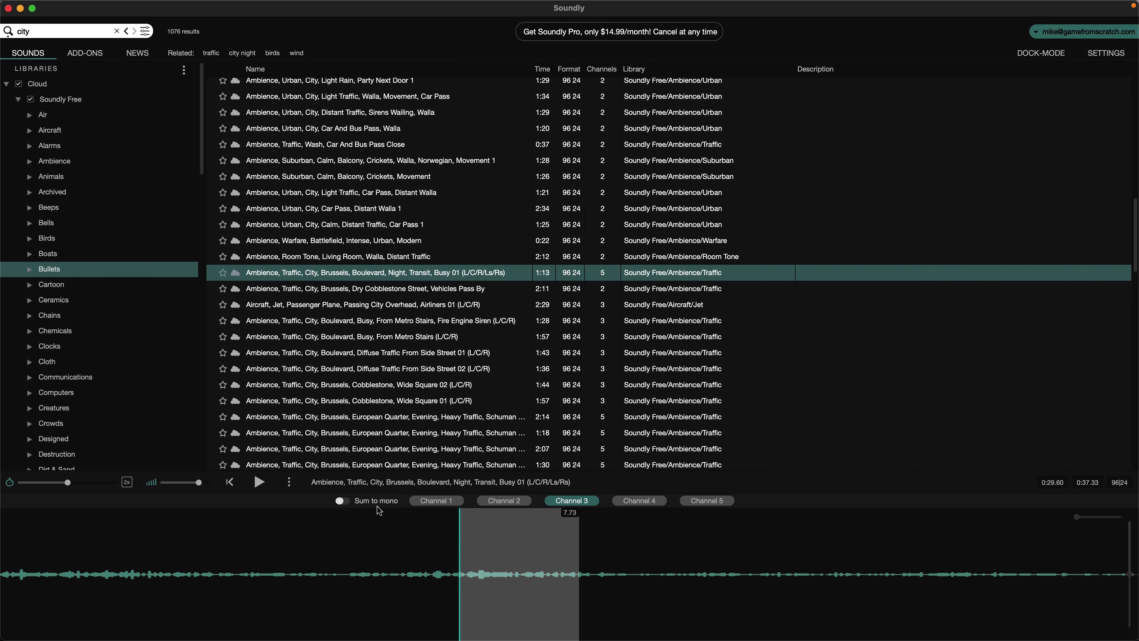
Solo Channels 2, 4, 1 and 2 again to compare them.
left_click(504, 501)
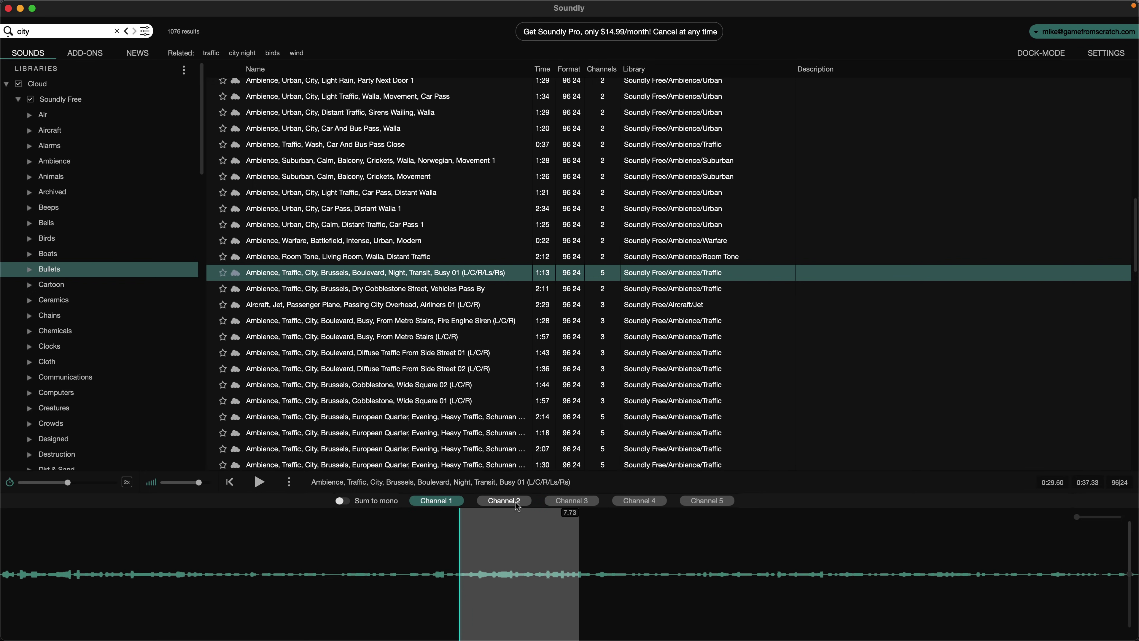
left_click(619, 502)
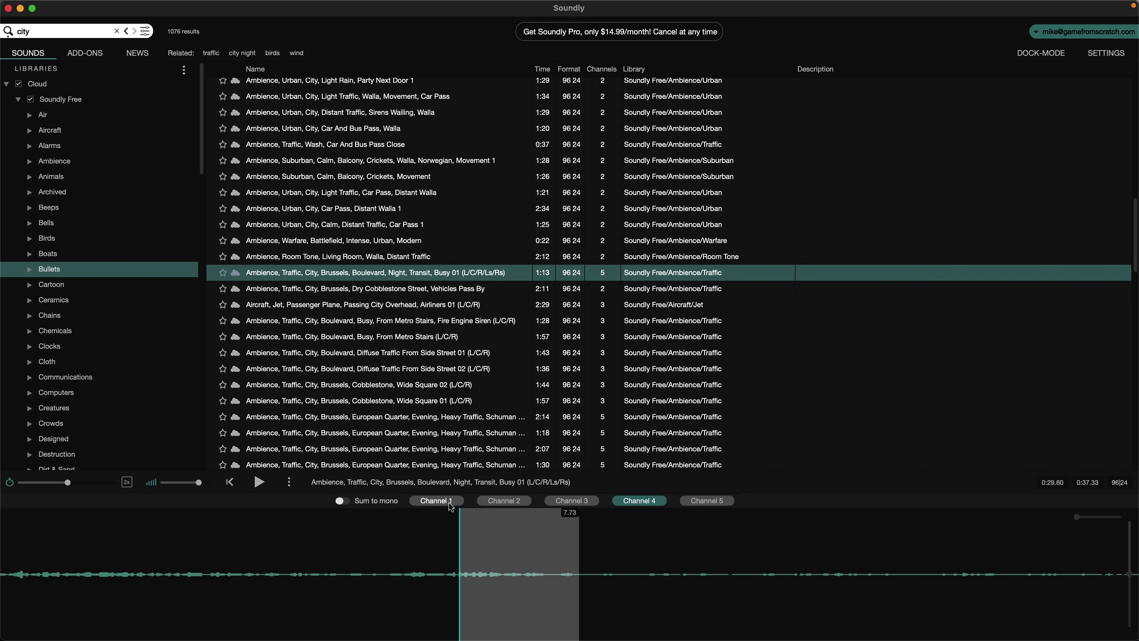
left_click(428, 502)
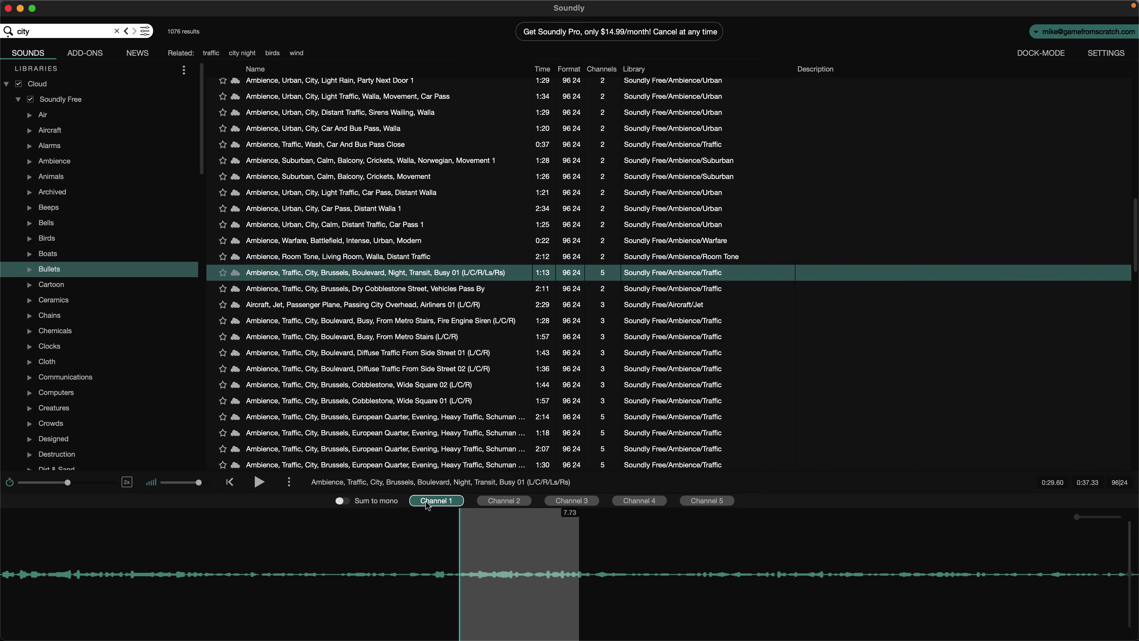
left_click(498, 502)
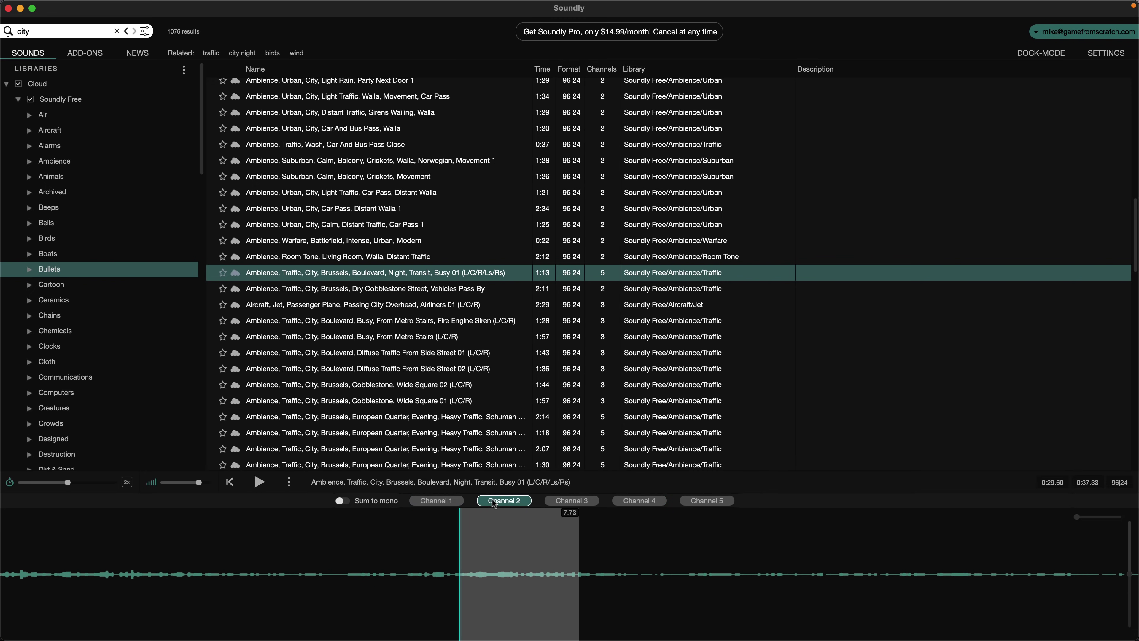
Enable Channels 3, 1, 4 and 5 alongside Channel 2 so all five play.
right_click(561, 503)
left_click(526, 504)
left_click(557, 501, "shift")
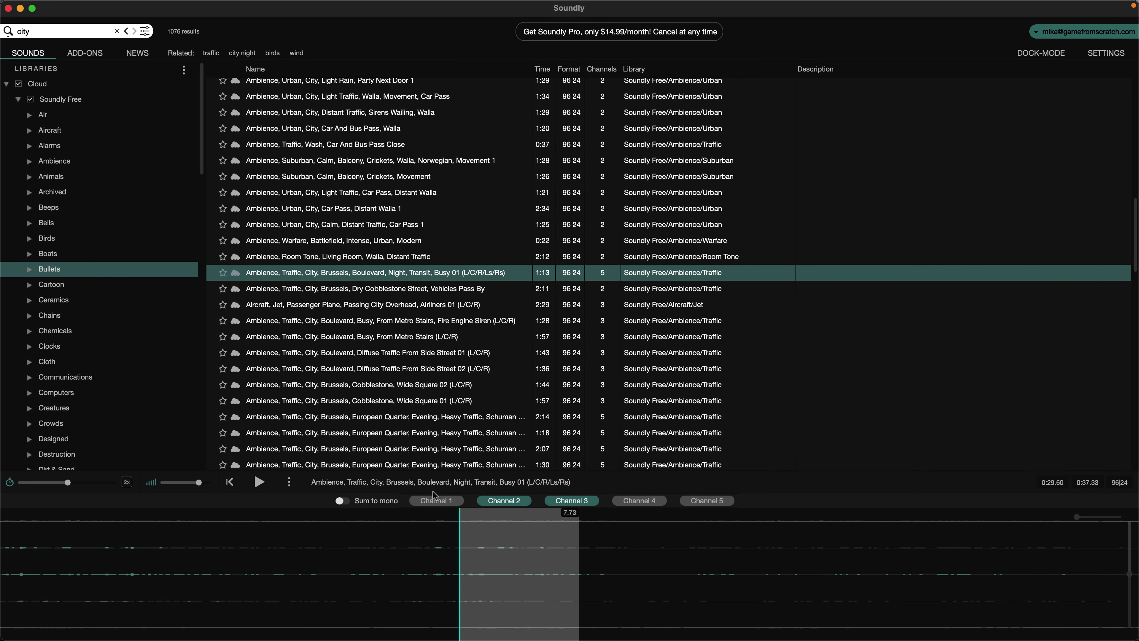
left_click(433, 501, "shift")
left_click(657, 503, "shift")
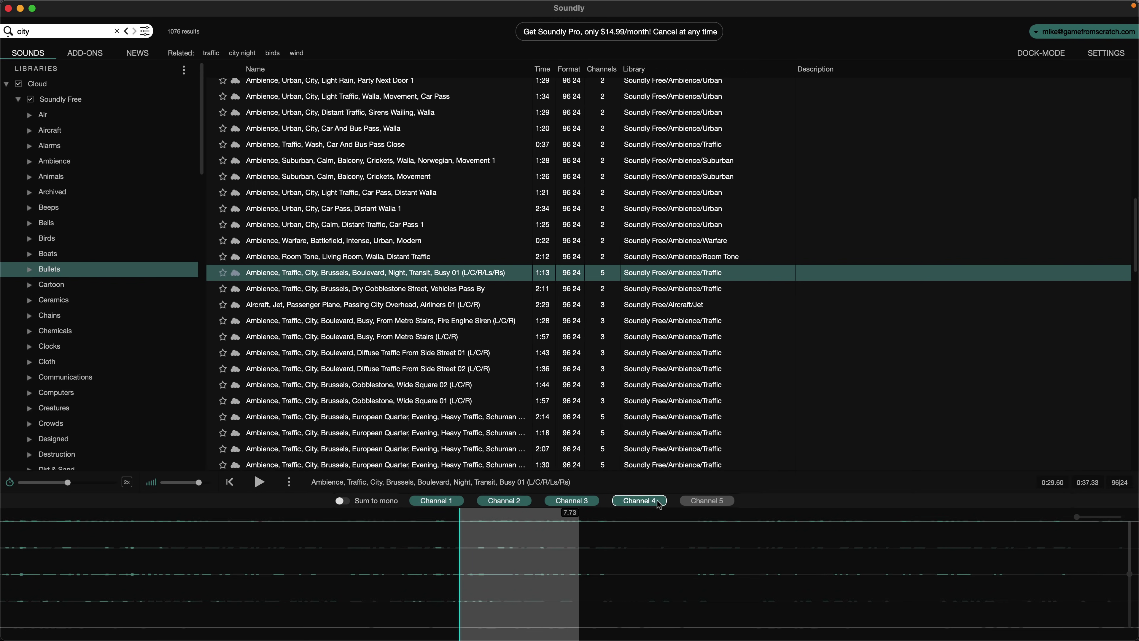
left_click(702, 505, "shift")
Redraw the region to 8.61 seconds, sum to mono, and show the waveform menu's Solo Channel options.
left_click_drag(456, 543, 589, 575)
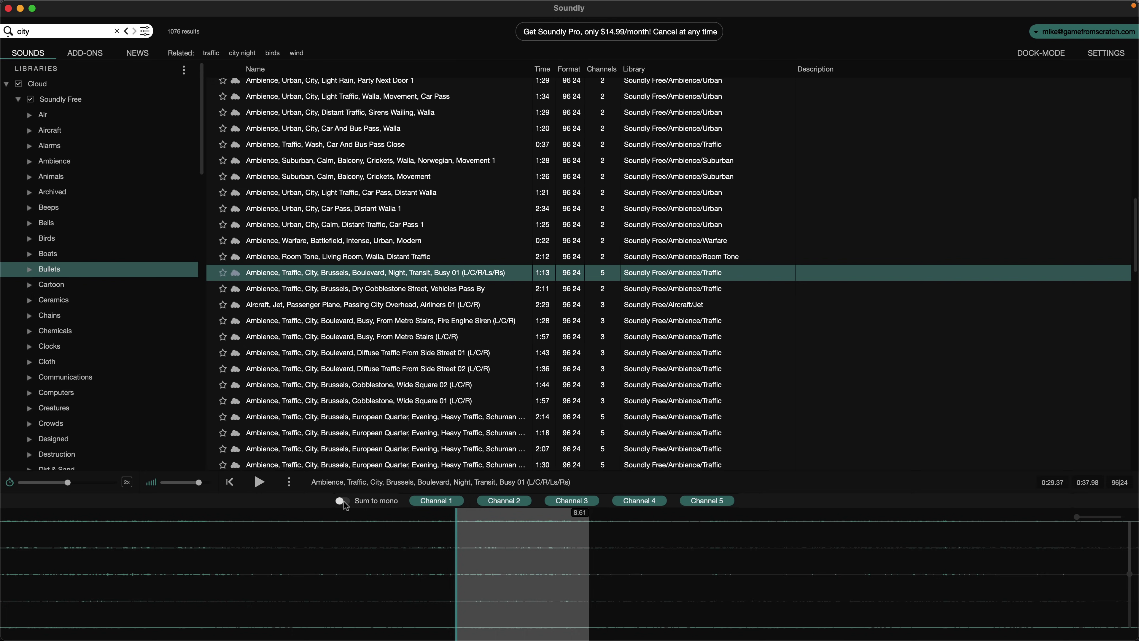
left_click(341, 501)
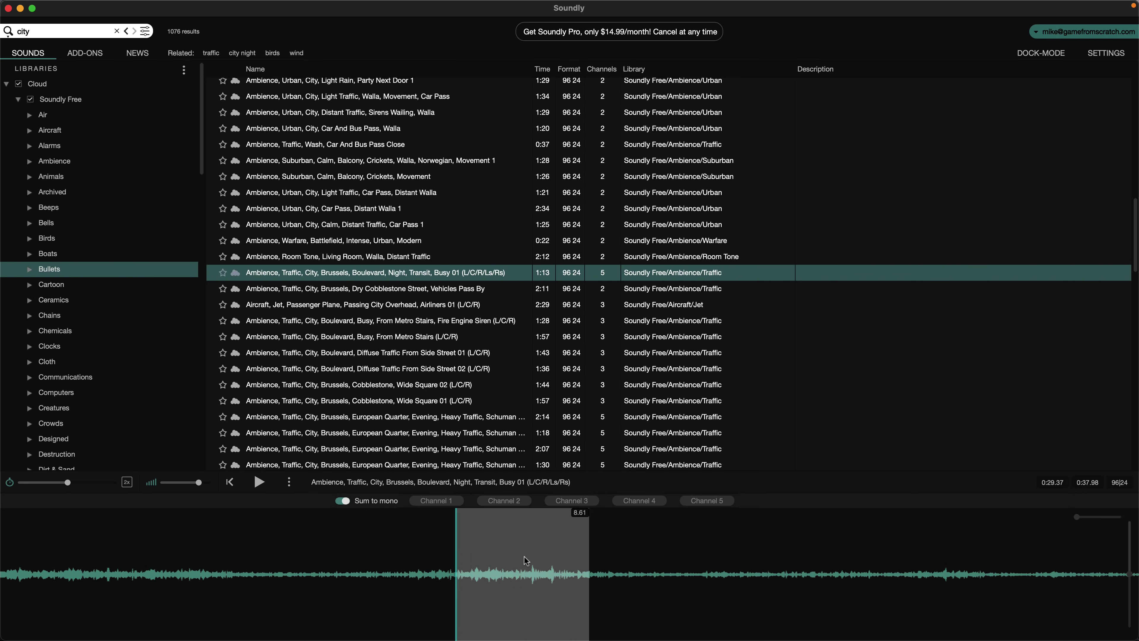
right_click(538, 556)
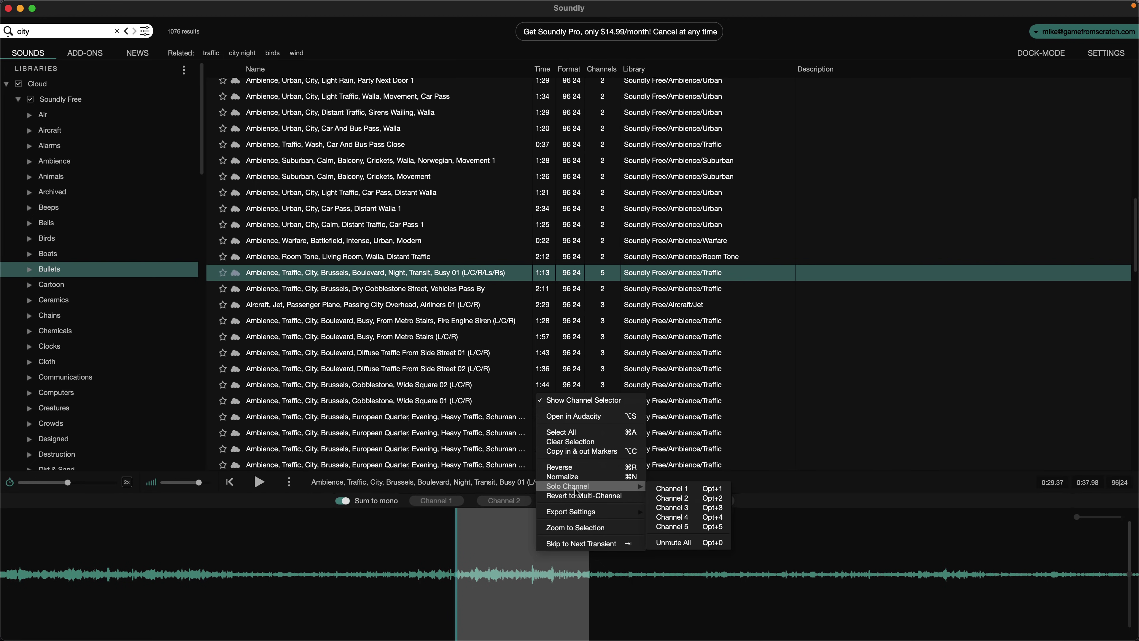
mouse_move(577, 487)
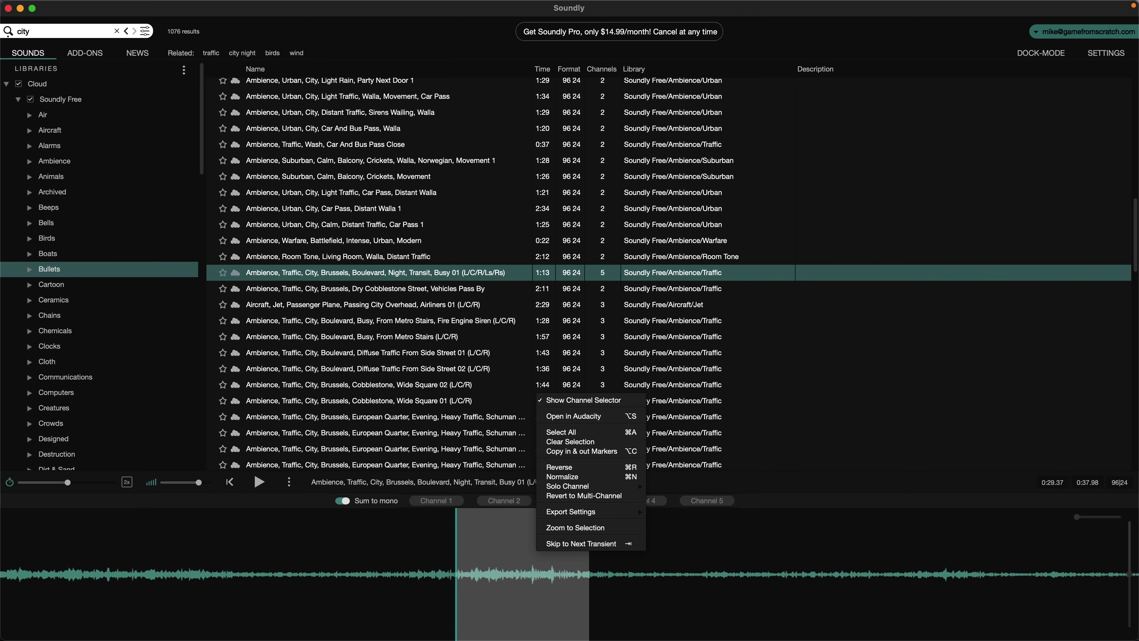
Export the marked region as an Ambience .wav into Temp and preview it in Finder.
key("super+Tab")
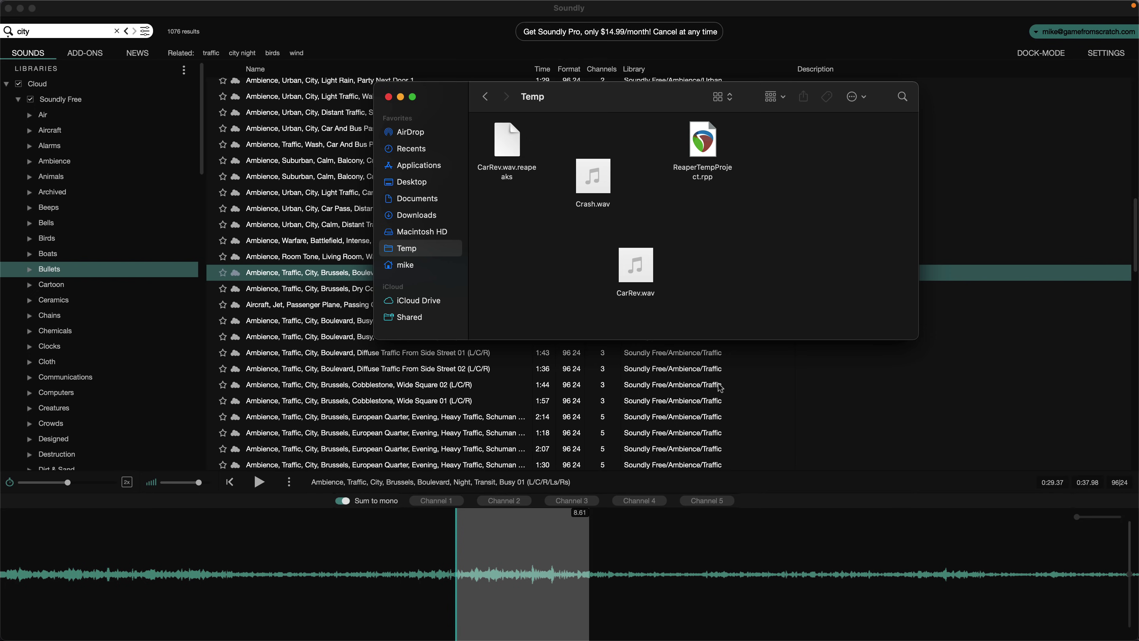
left_click_drag(453, 630, 807, 199)
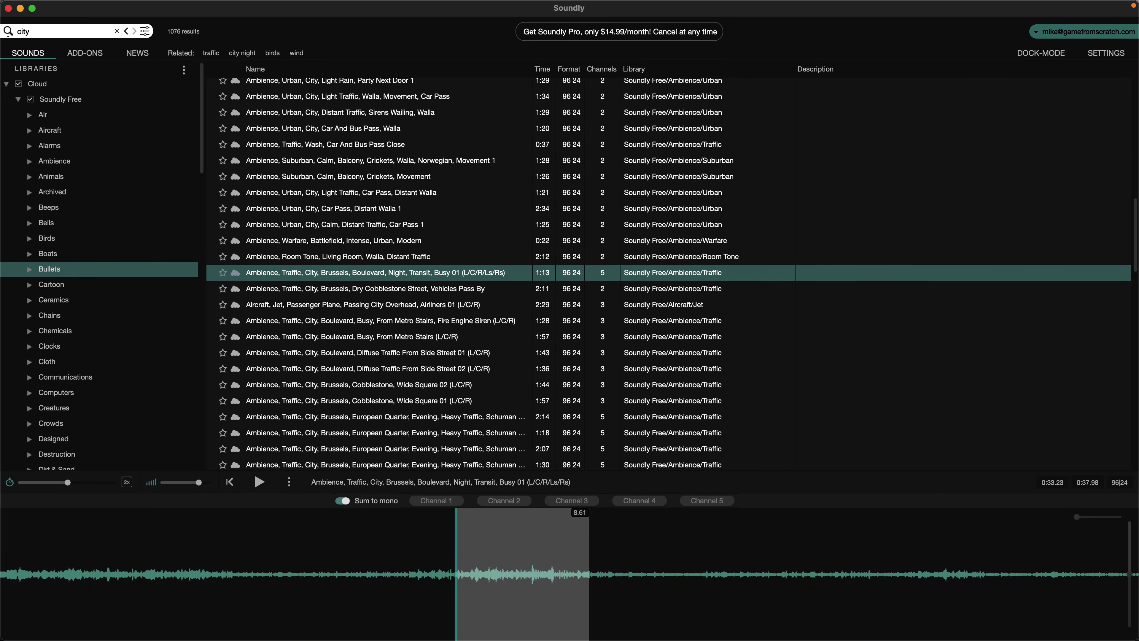
key("super+Tab")
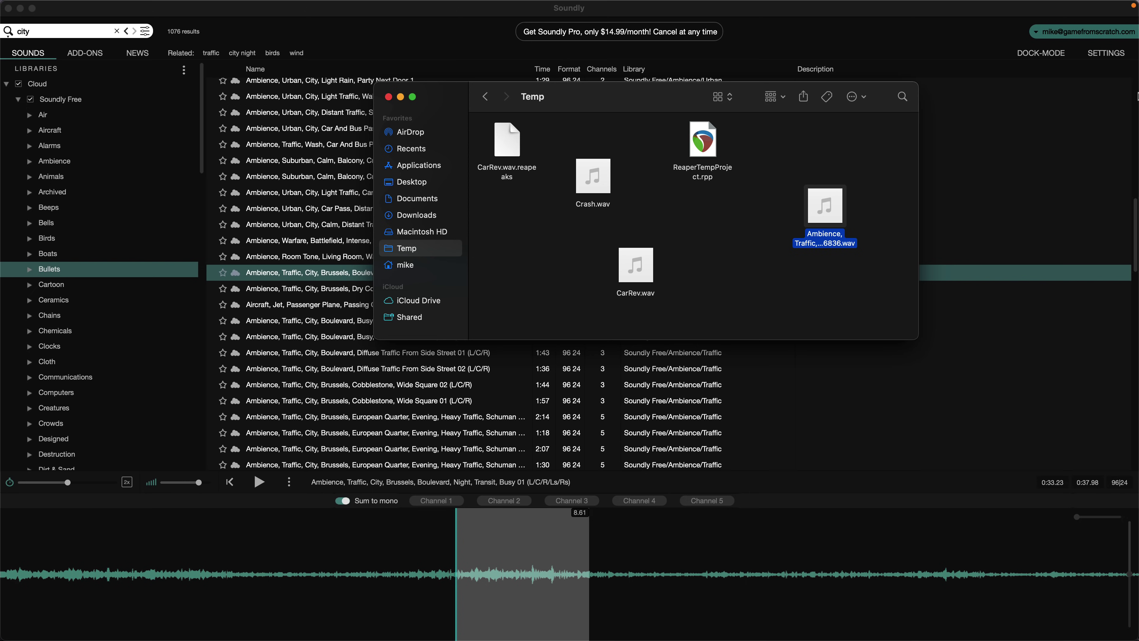
left_click(846, 292)
mouse_move(815, 215)
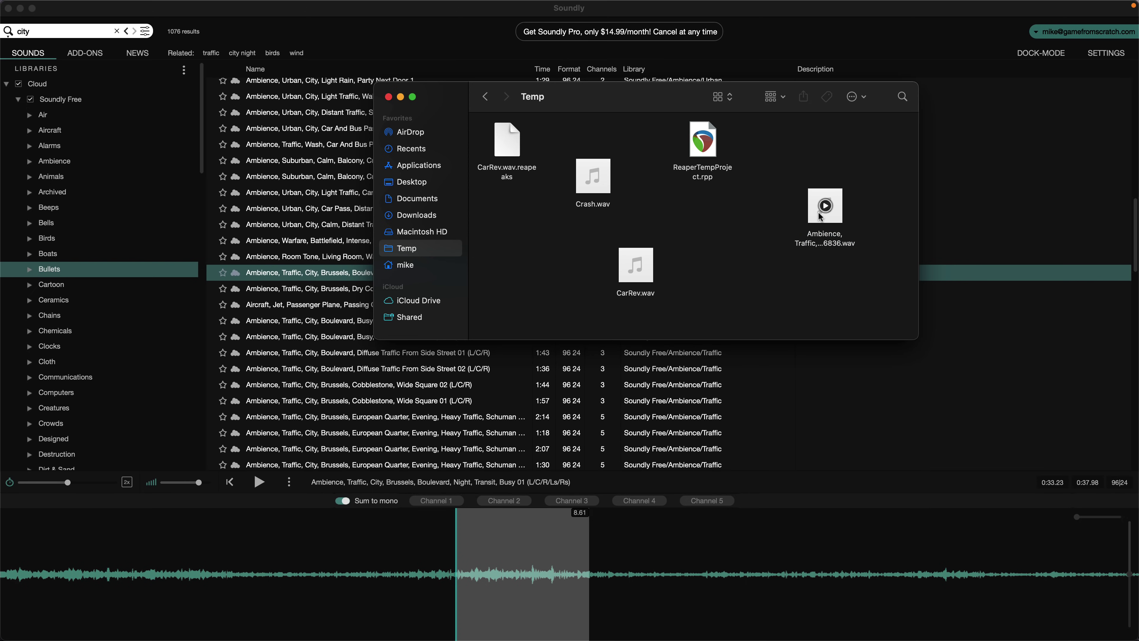
left_click(825, 210)
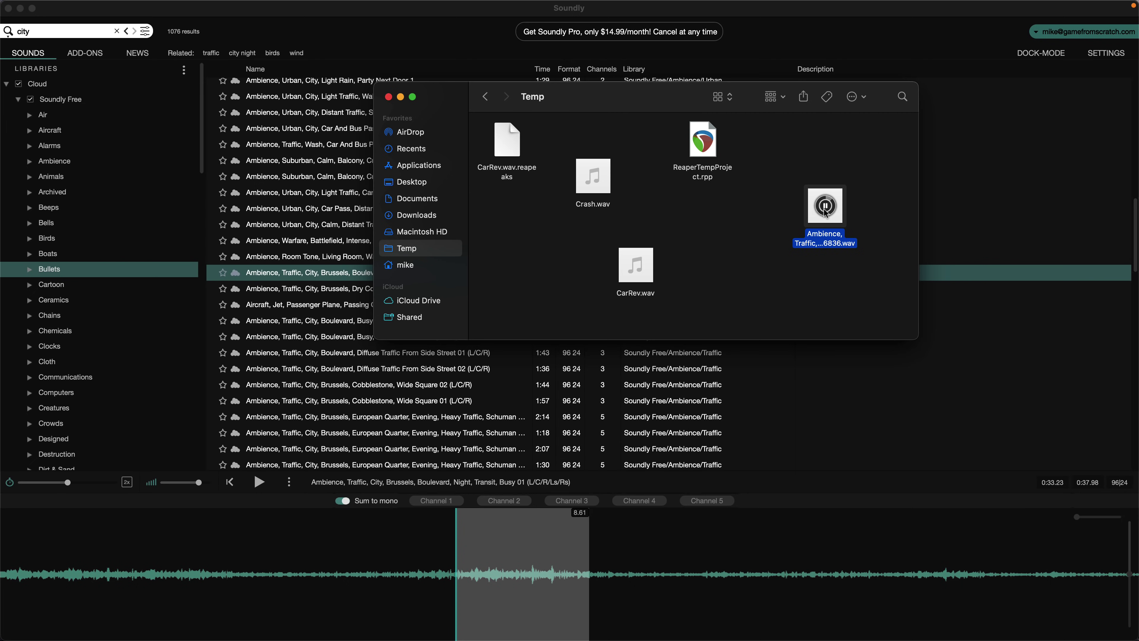
left_click(826, 210)
Search 'ak47', play AK47 Long Bursts, and mark 0:05.55–0:07.71 on its waveform.
left_click(43, 31)
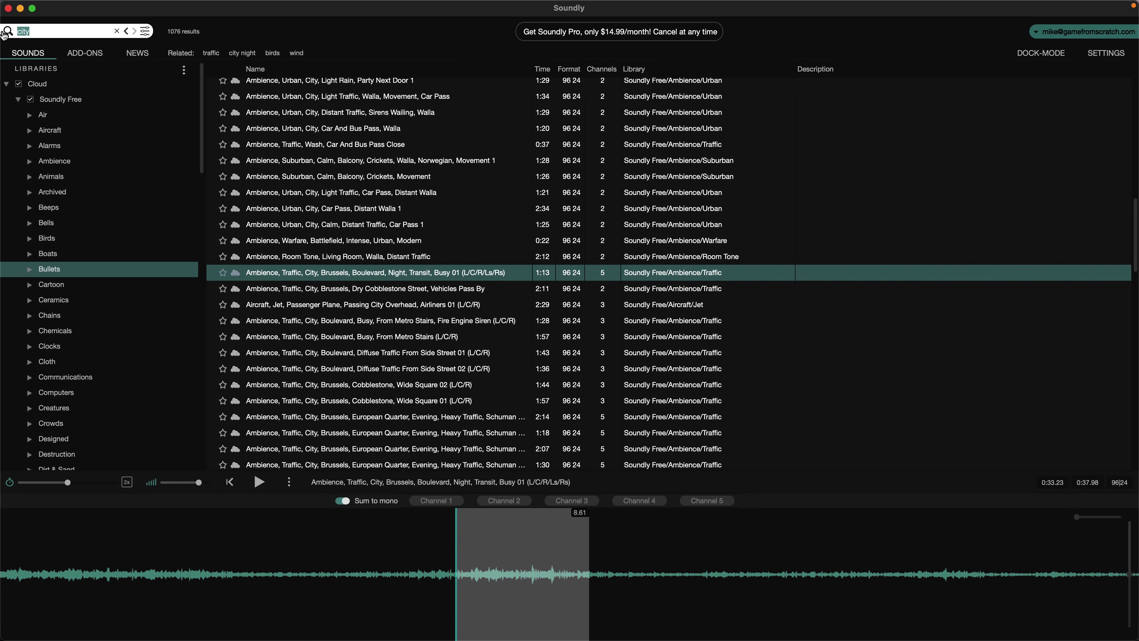
type("ak47")
key("Return")
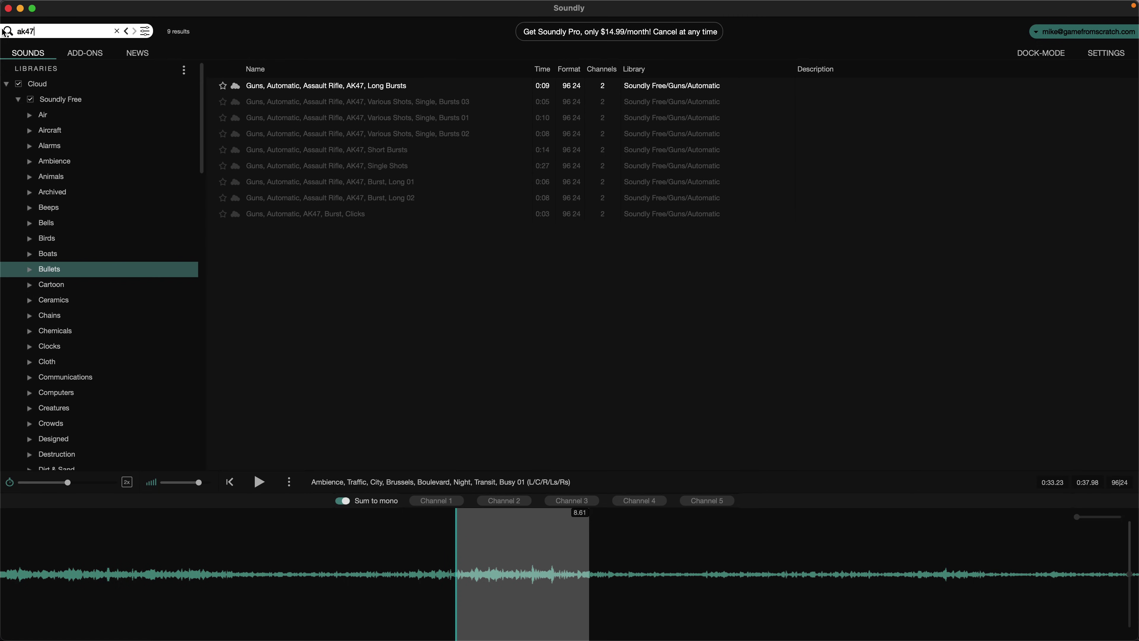
left_click(325, 90)
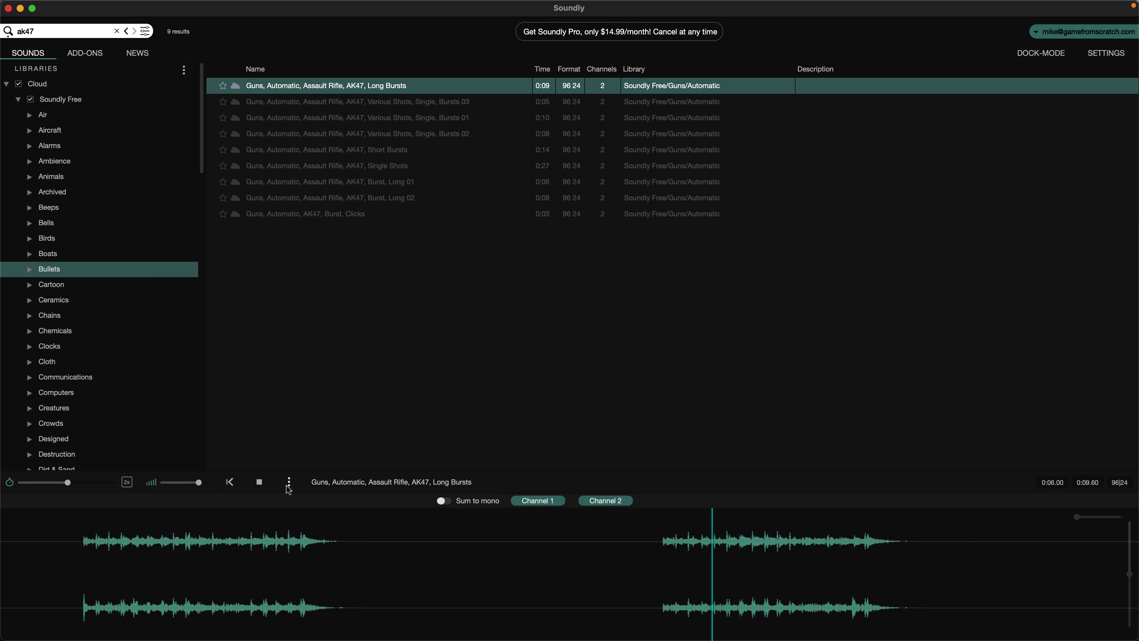
left_click(260, 483)
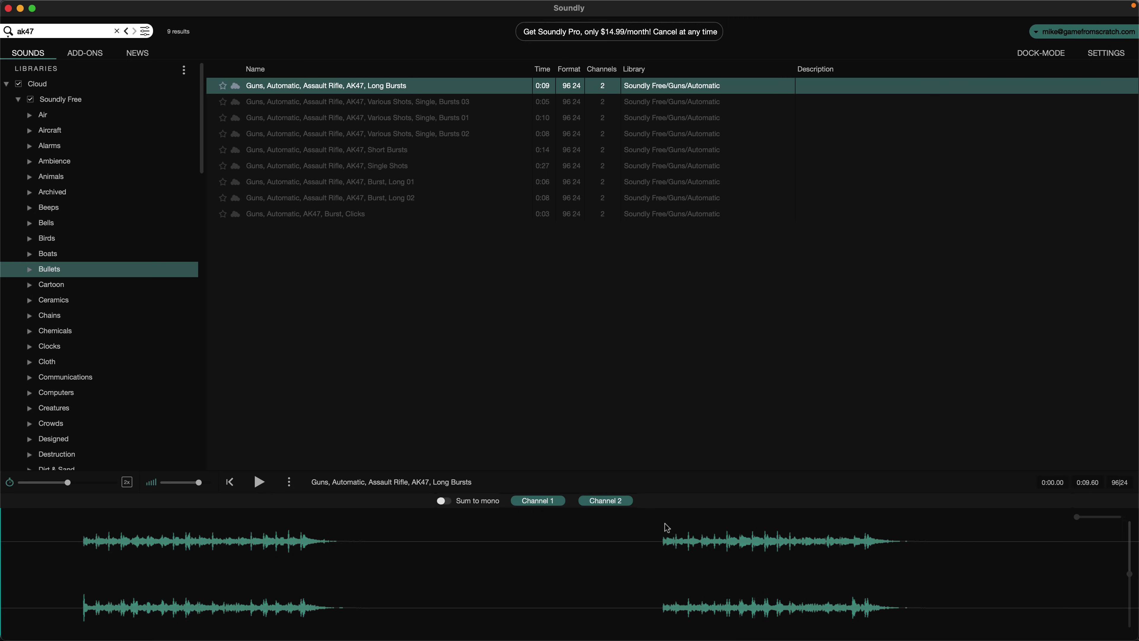
left_click_drag(659, 534, 916, 541)
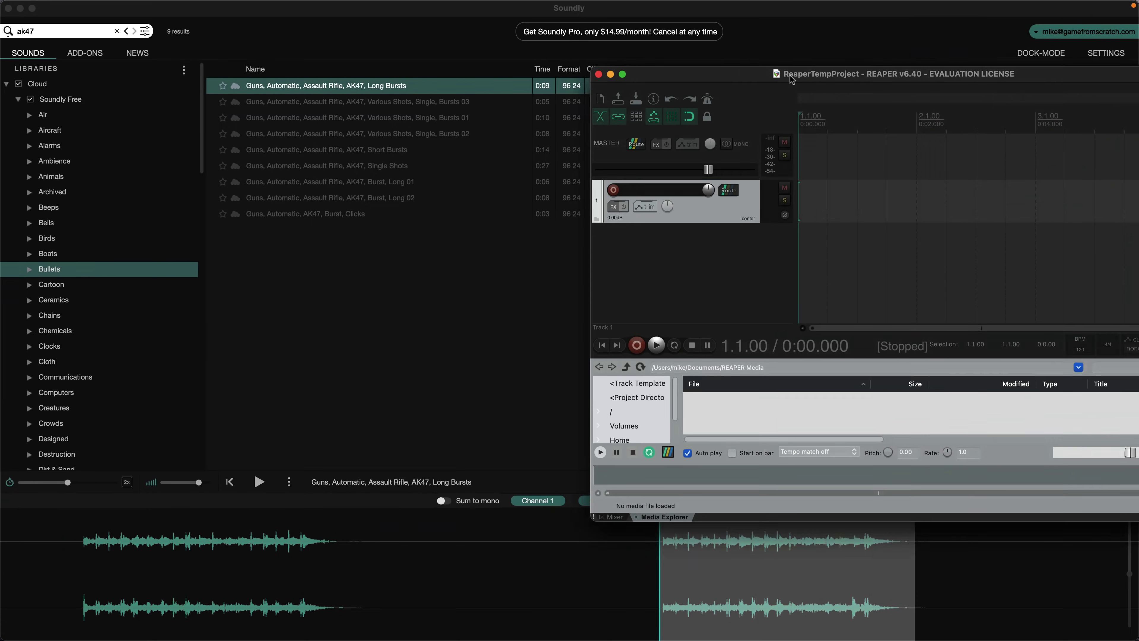
Centre the REAPER window and set the edit cursor at 3.2.00 (0:04.500).
left_click_drag(802, 70, 409, 57)
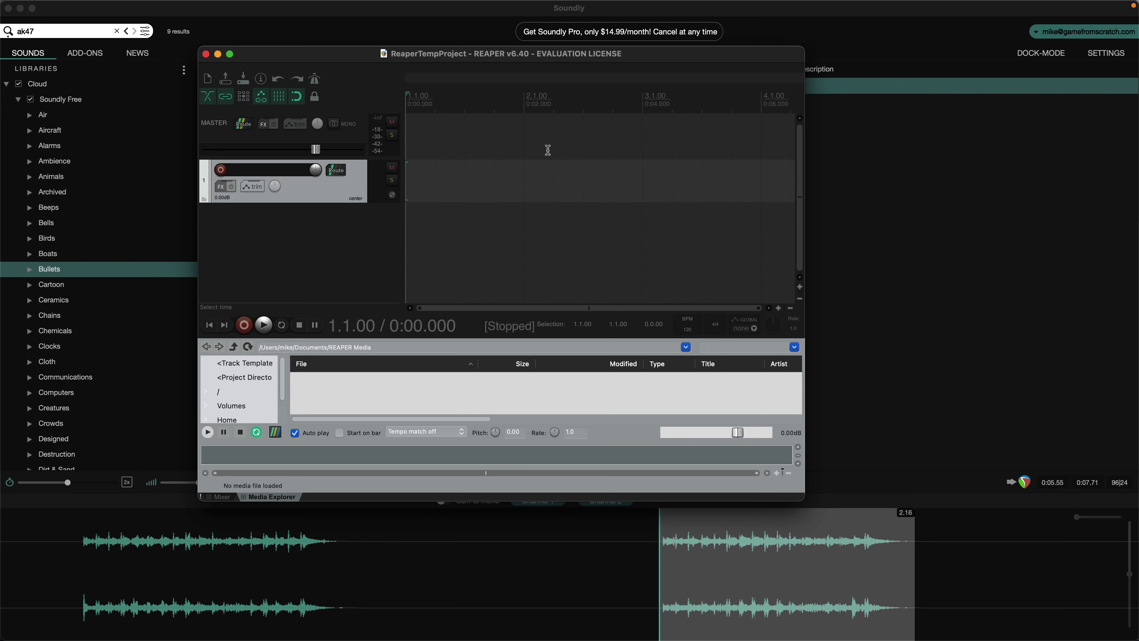
left_click(661, 66)
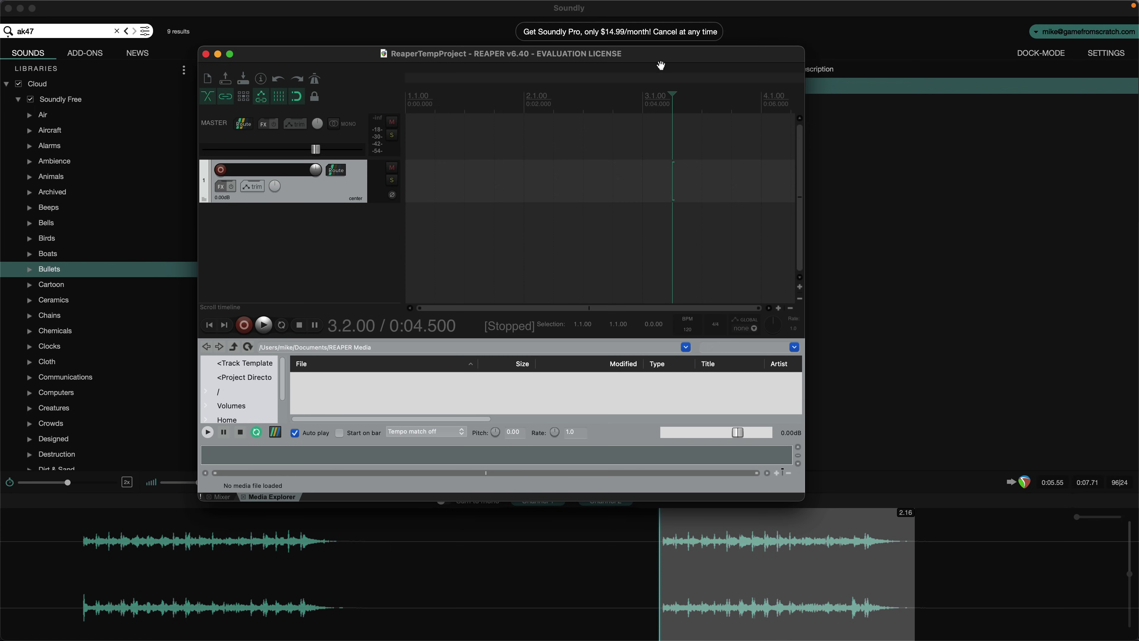
Send the marked 2.16-second AK47 range from Soundly's waveform menu to Audacity.
key("super+Tab")
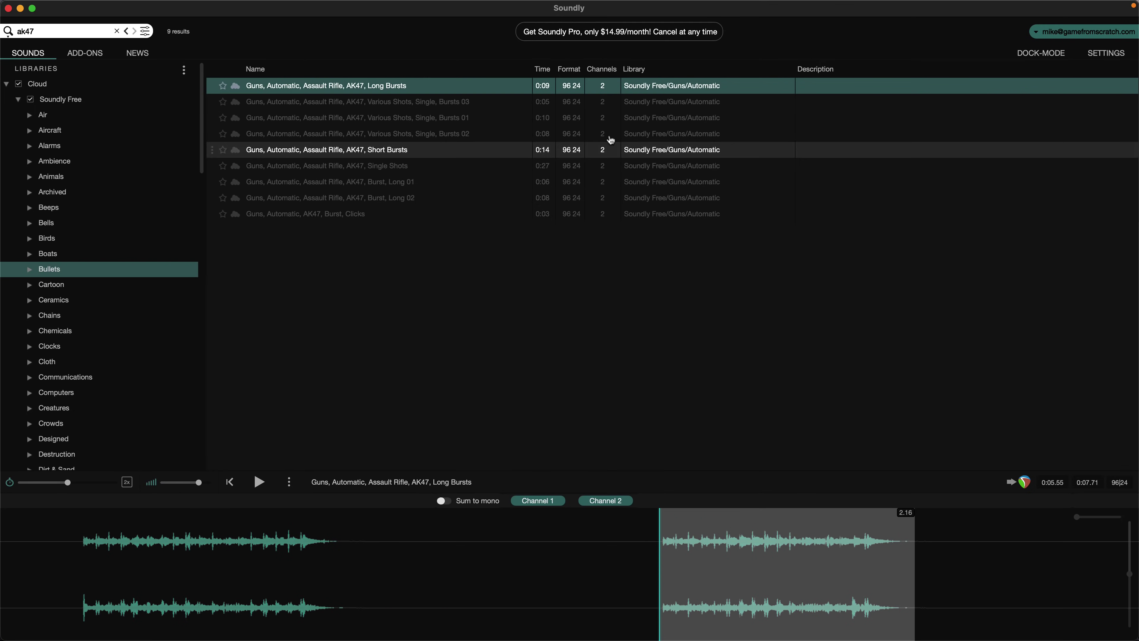
right_click(810, 576)
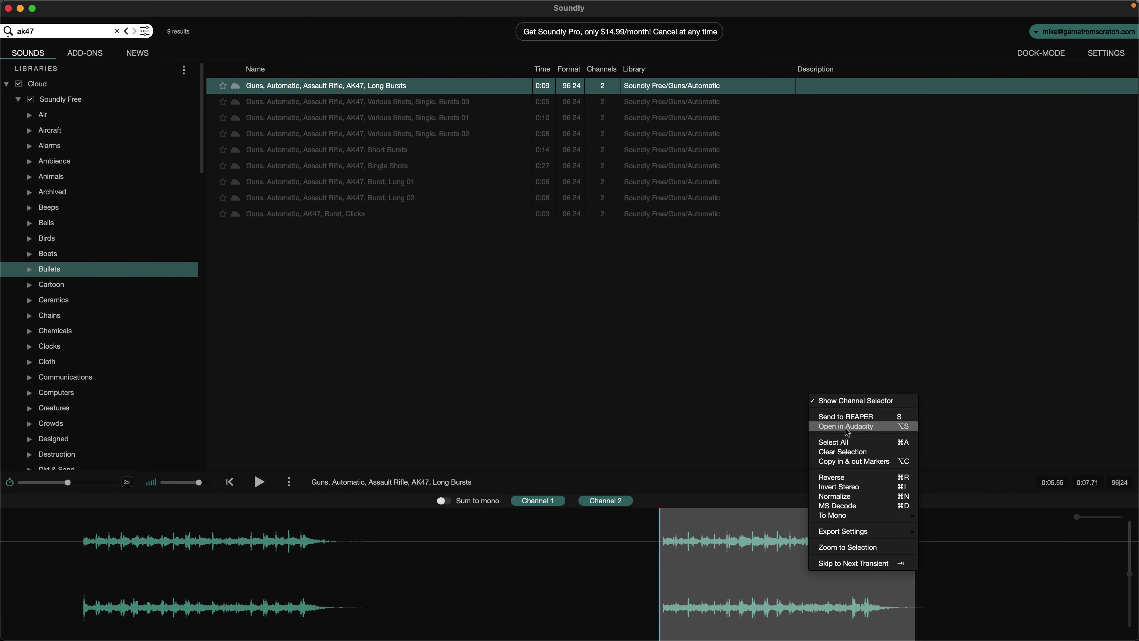
left_click(867, 429)
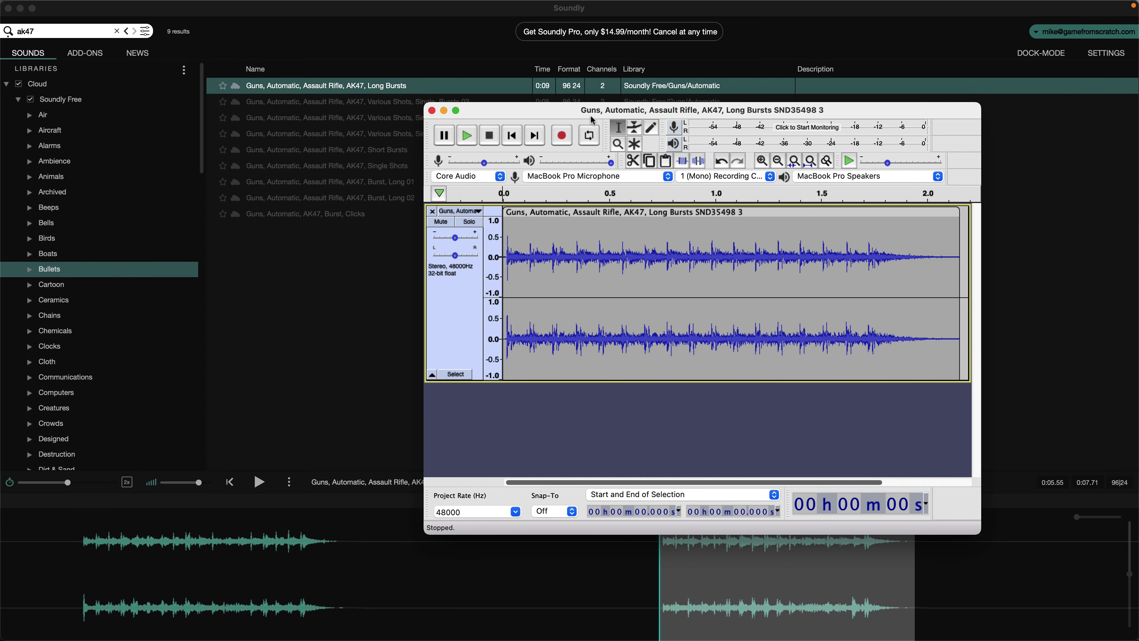
Play the AK47 clip in Audacity, then close the window and answer the save prompt.
left_click(467, 142)
left_click(432, 110)
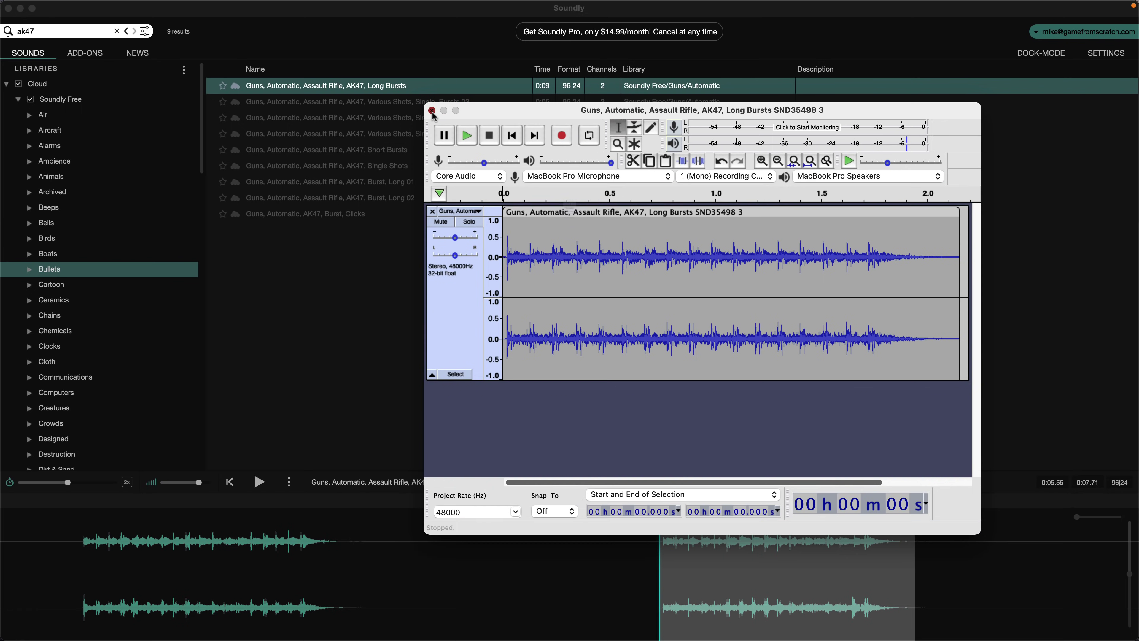
left_click(584, 264)
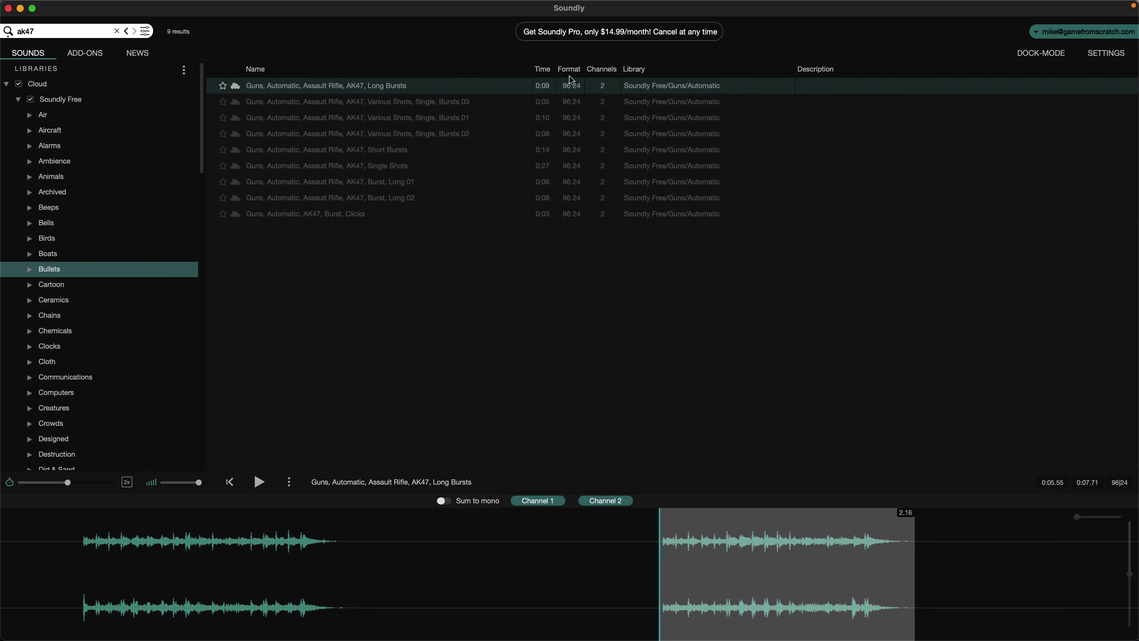
Clear the ak47 search and list the Animals category sounds.
left_click(53, 175)
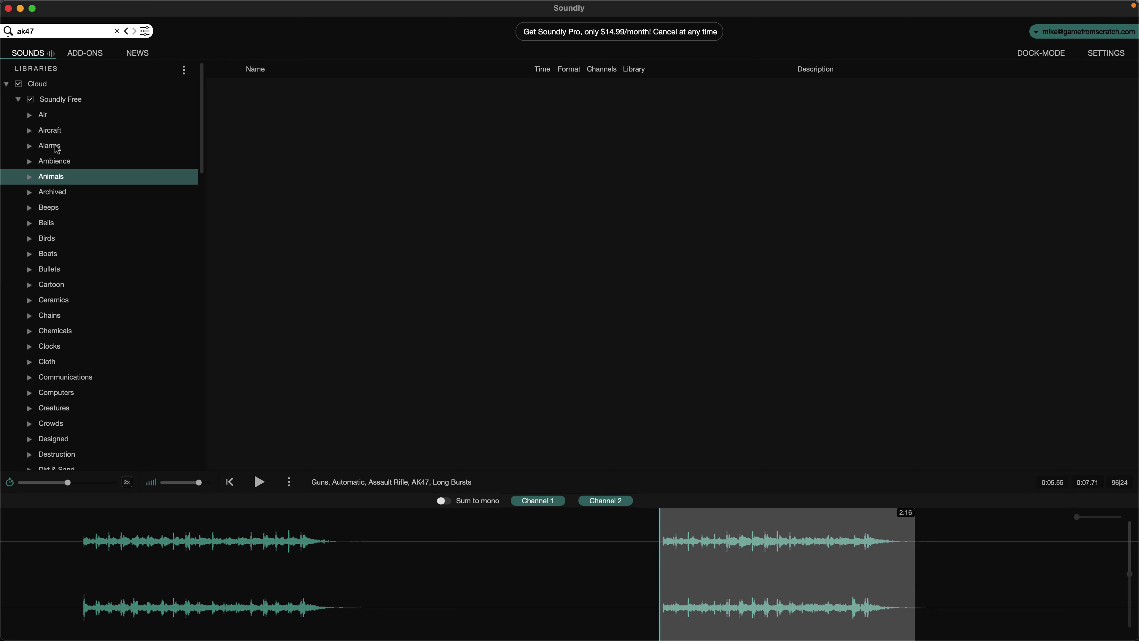
left_click(117, 31)
left_click(106, 269)
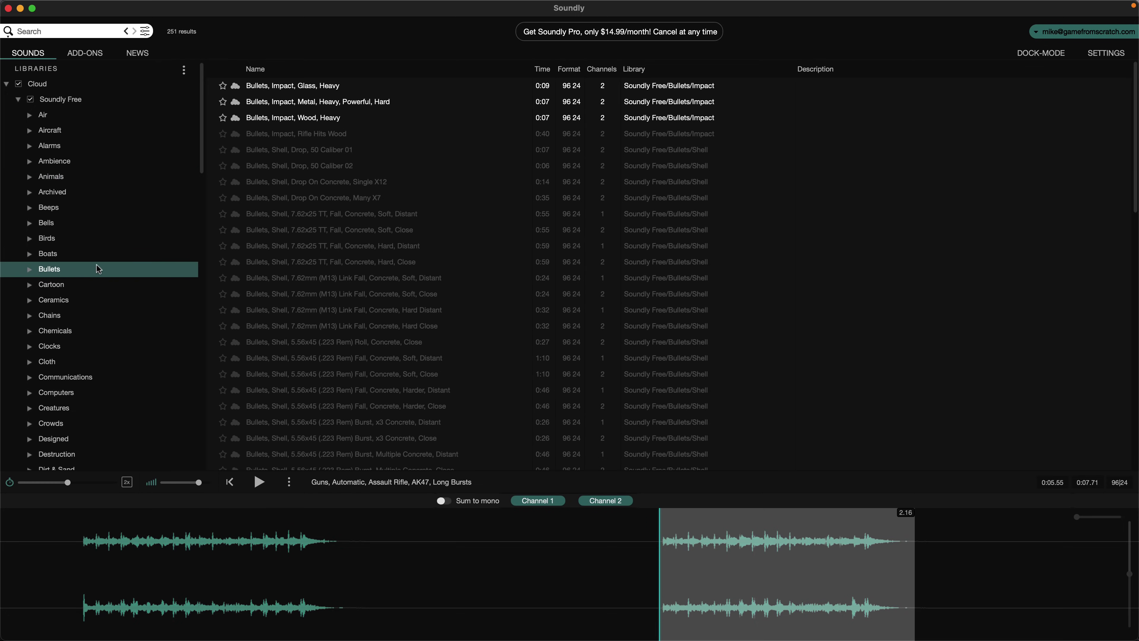
left_click(87, 238)
left_click(111, 182)
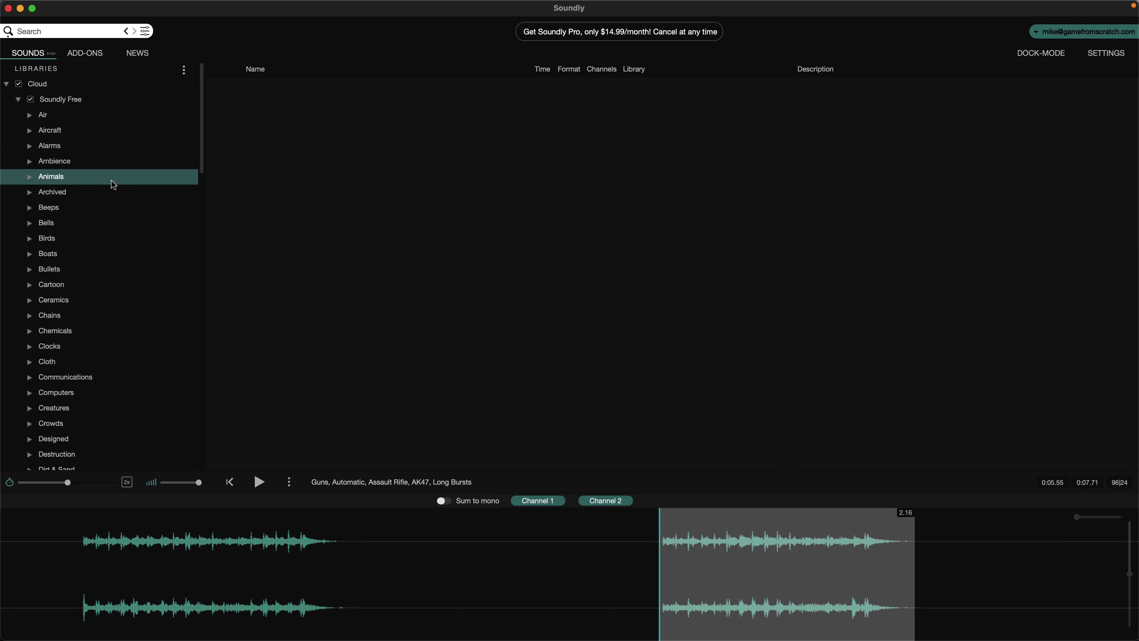
Scroll through the 901 Animals results and show the advanced search options.
scroll(406, 405, "down", 5)
scroll(406, 404, "down", 20)
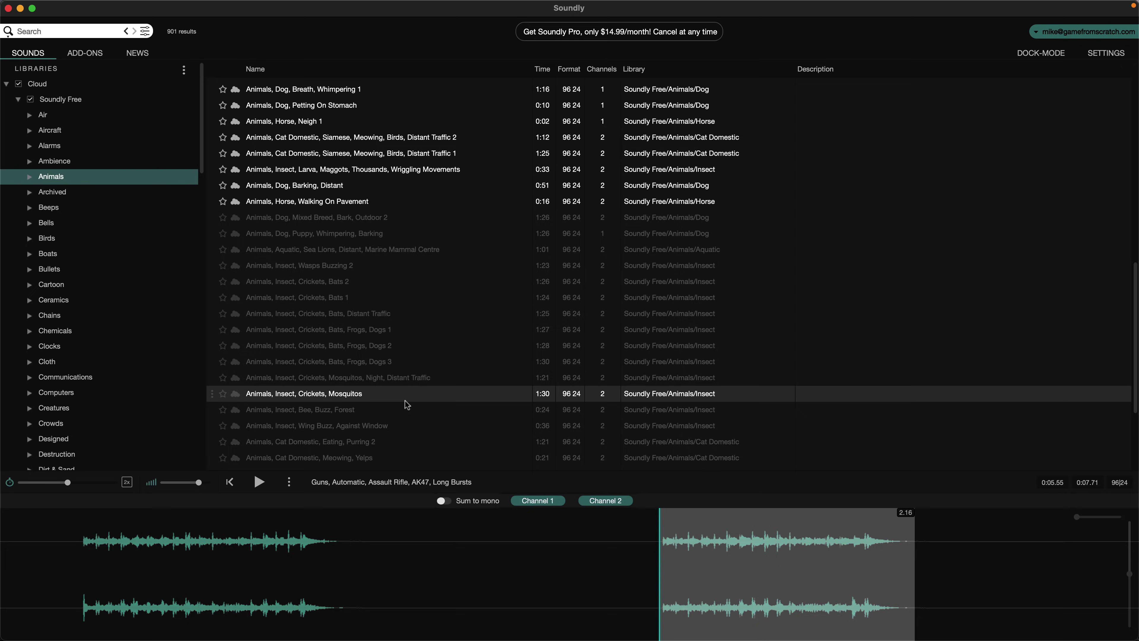
scroll(406, 404, "down", 20)
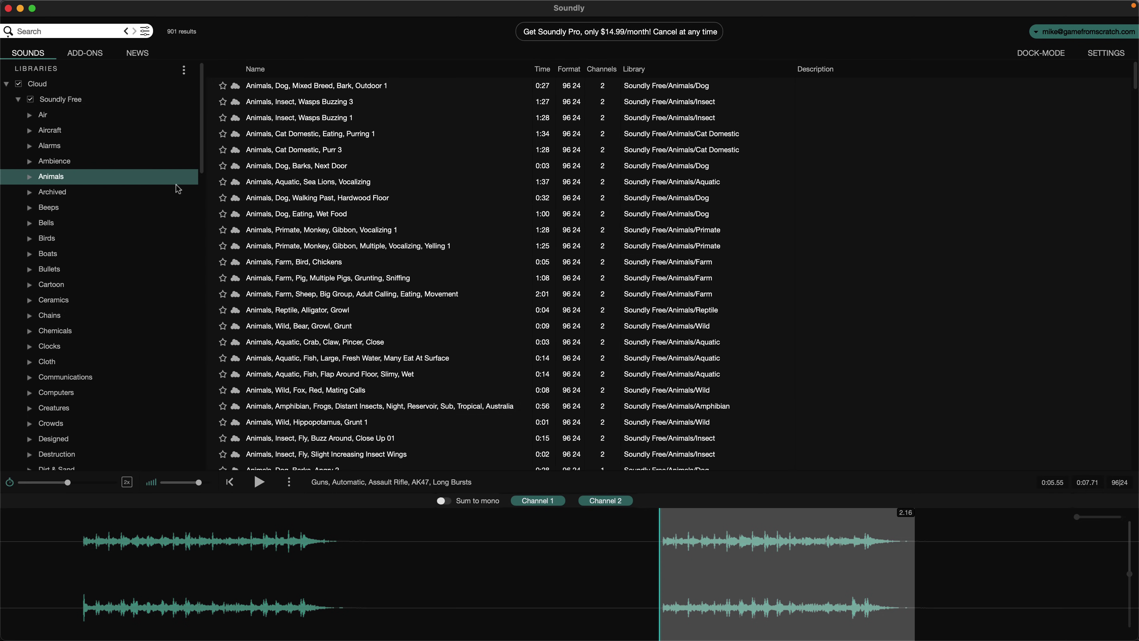
left_click_drag(203, 165, 219, 451)
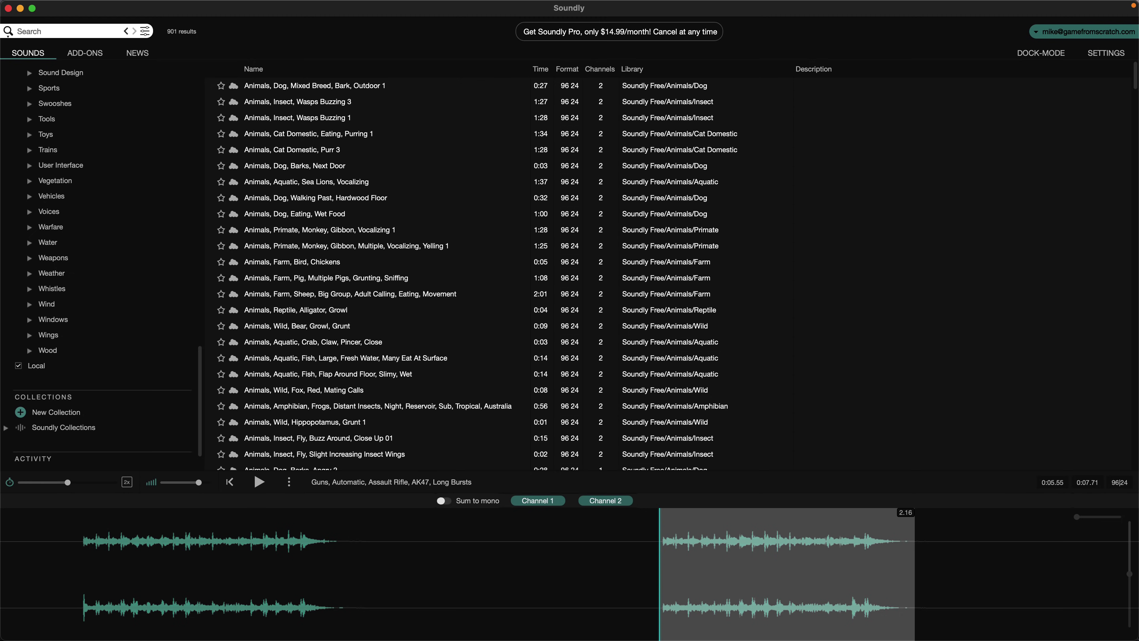
left_click(48, 33)
left_click(145, 31)
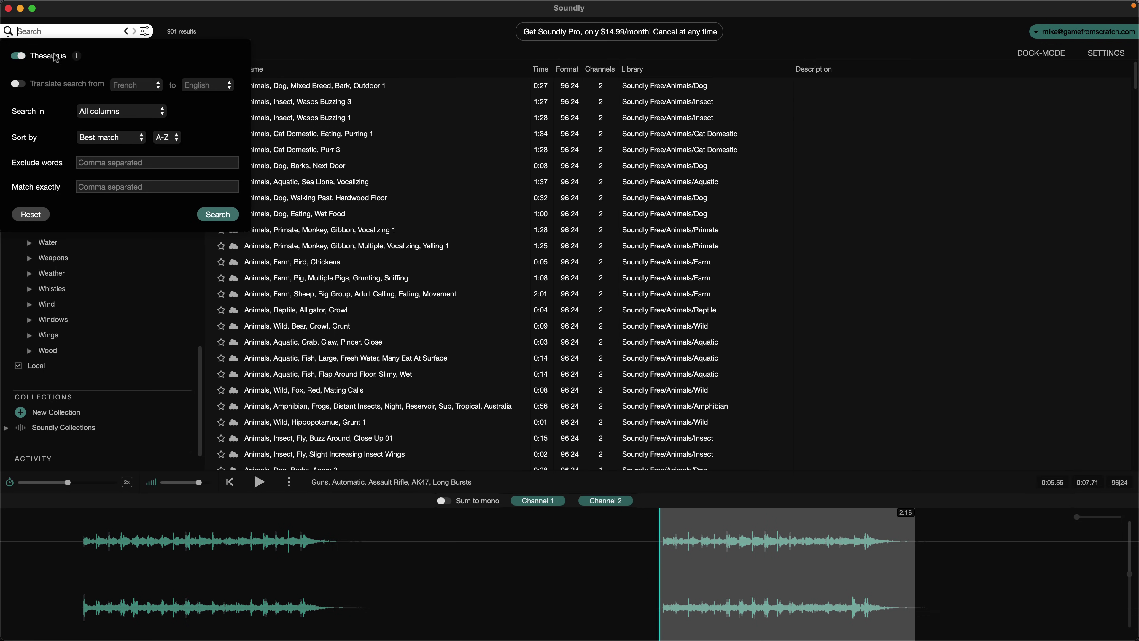
Check the Thesaurus info, try Translate search from French, then turn it off and close the options.
mouse_move(77, 57)
left_click(75, 85)
left_click(157, 86)
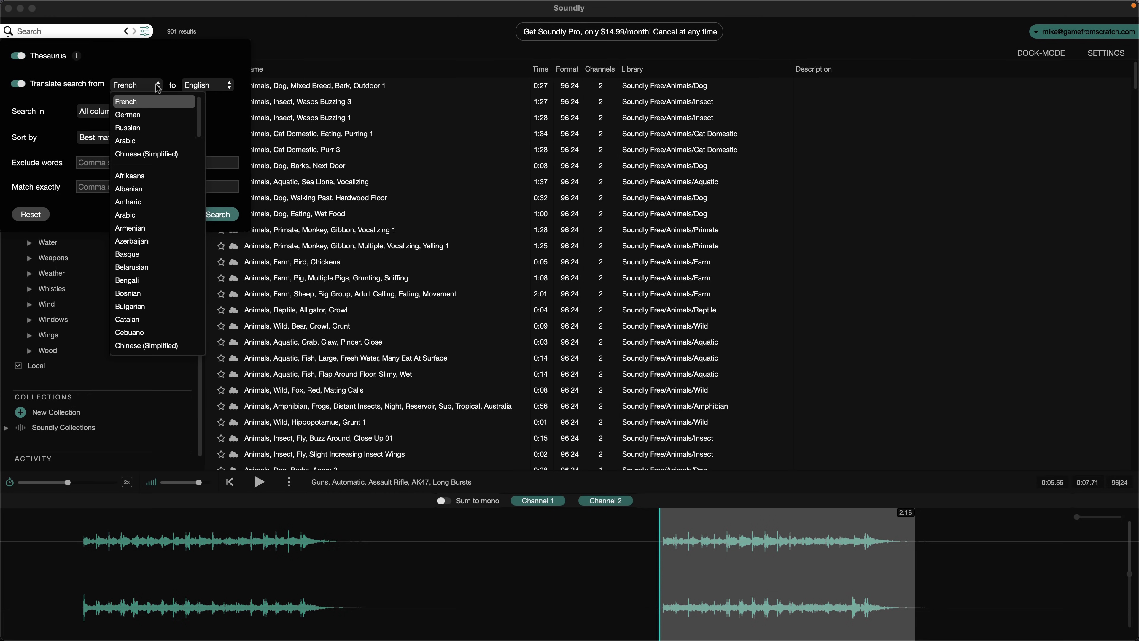
left_click(157, 88)
left_click(18, 84)
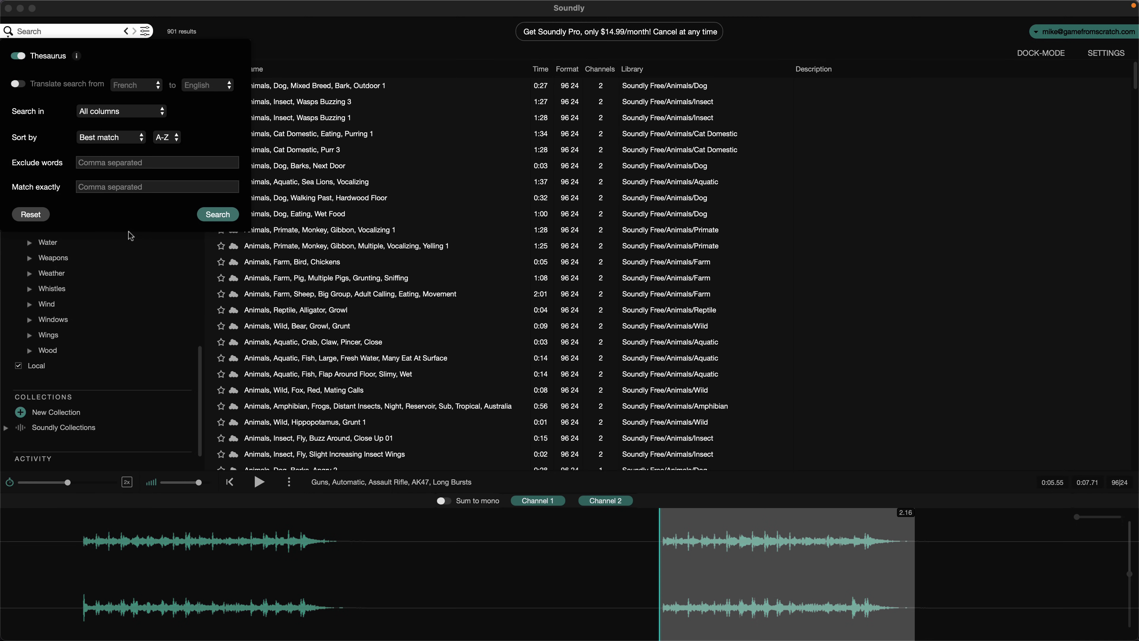
left_click(450, 10)
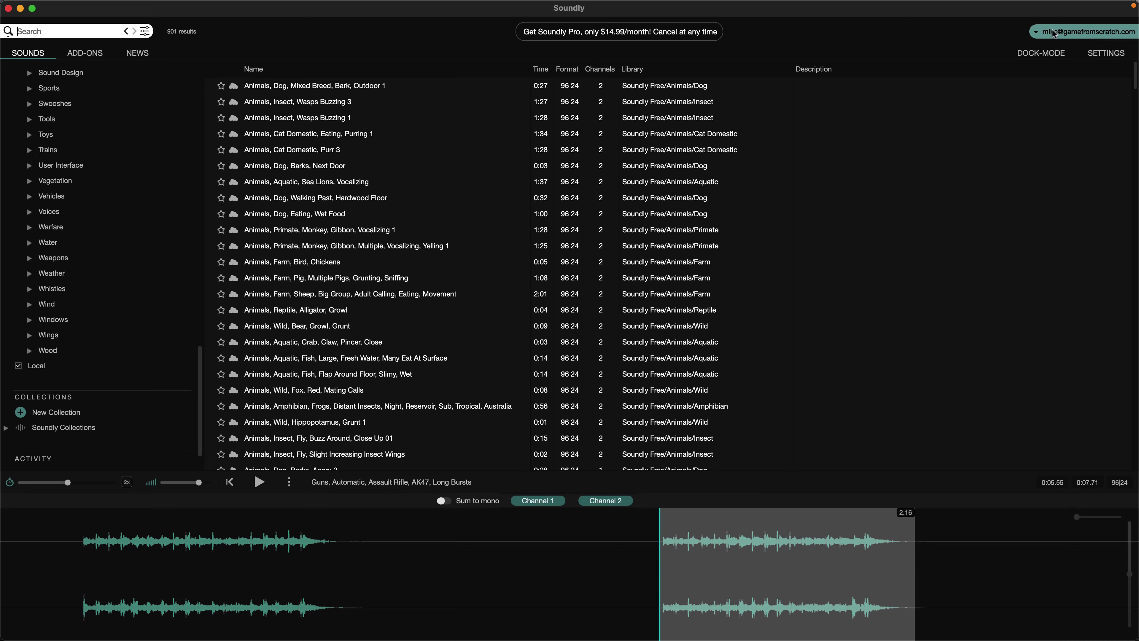
Switch Soundly into dock mode so it becomes a compact strip beside the Finder Temp folder.
left_click(1040, 53)
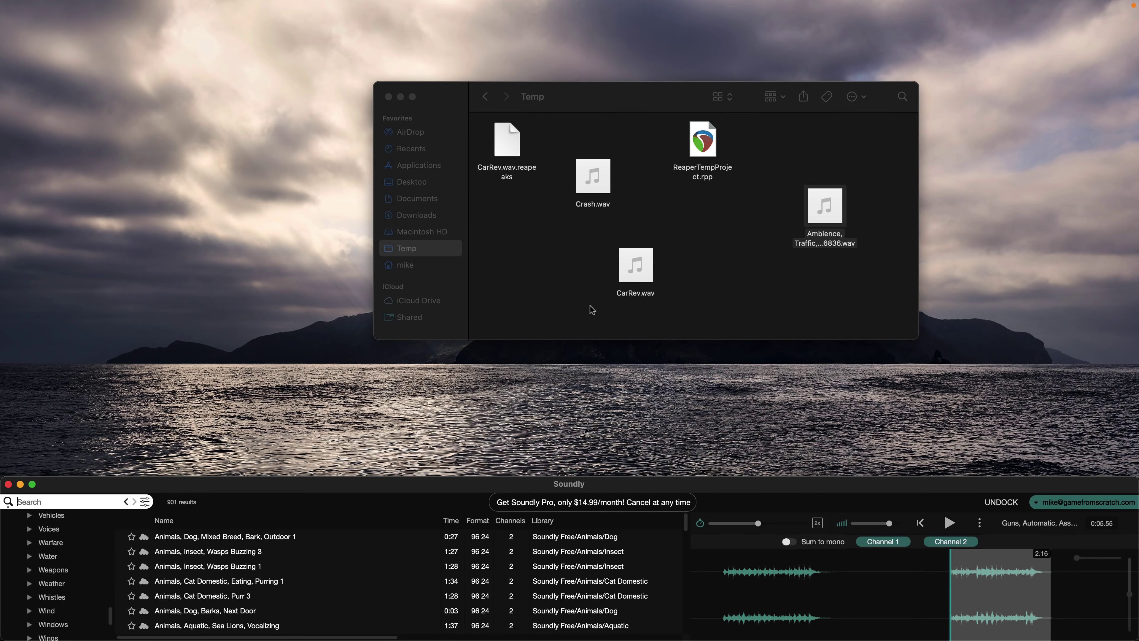
Move the Temp folder window aside and search the Weather sounds for 'thunder'.
left_click_drag(623, 102, 606, 86)
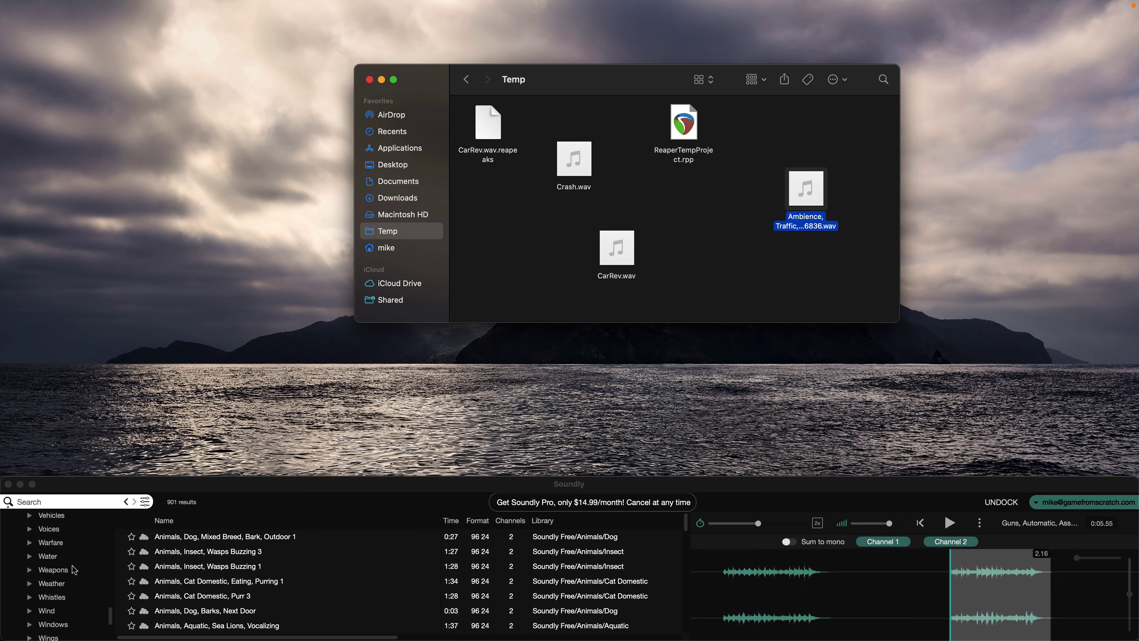
left_click(63, 583)
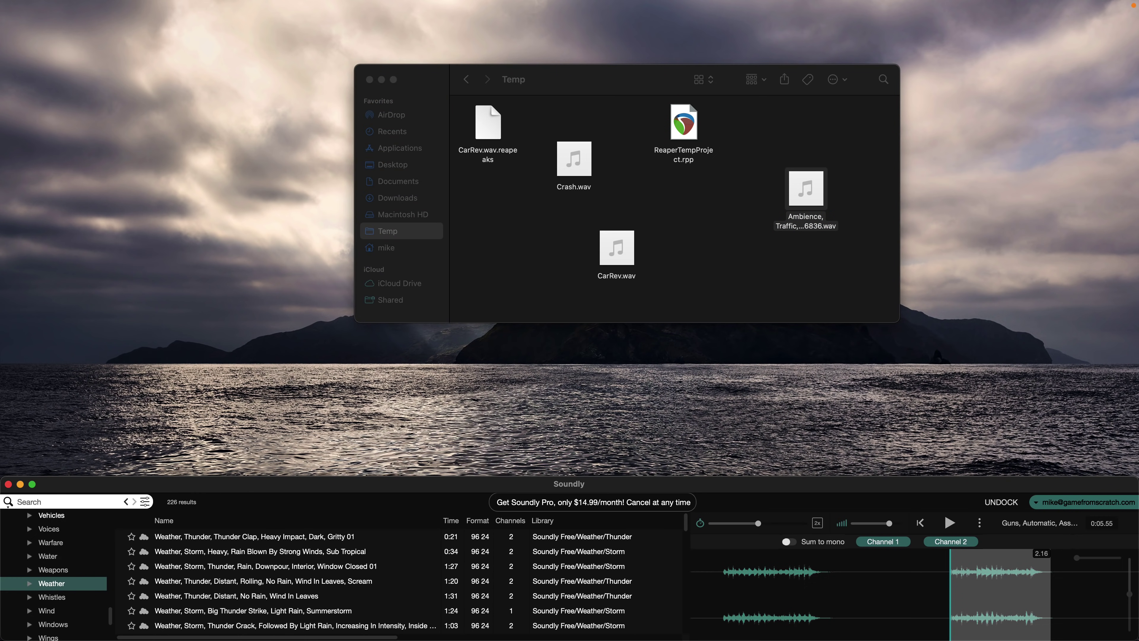
left_click(45, 502)
type("thund")
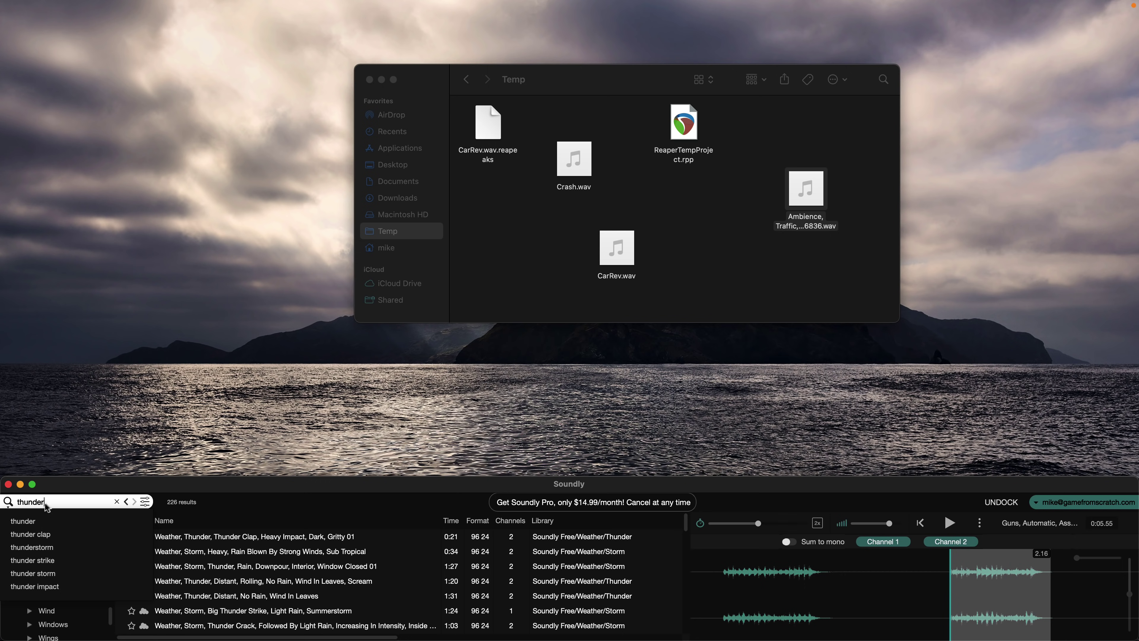
type("er")
left_click(255, 587)
Preview the distant thunder recordings and drag a short thunder excerpt into the Temp folder.
left_click(254, 587)
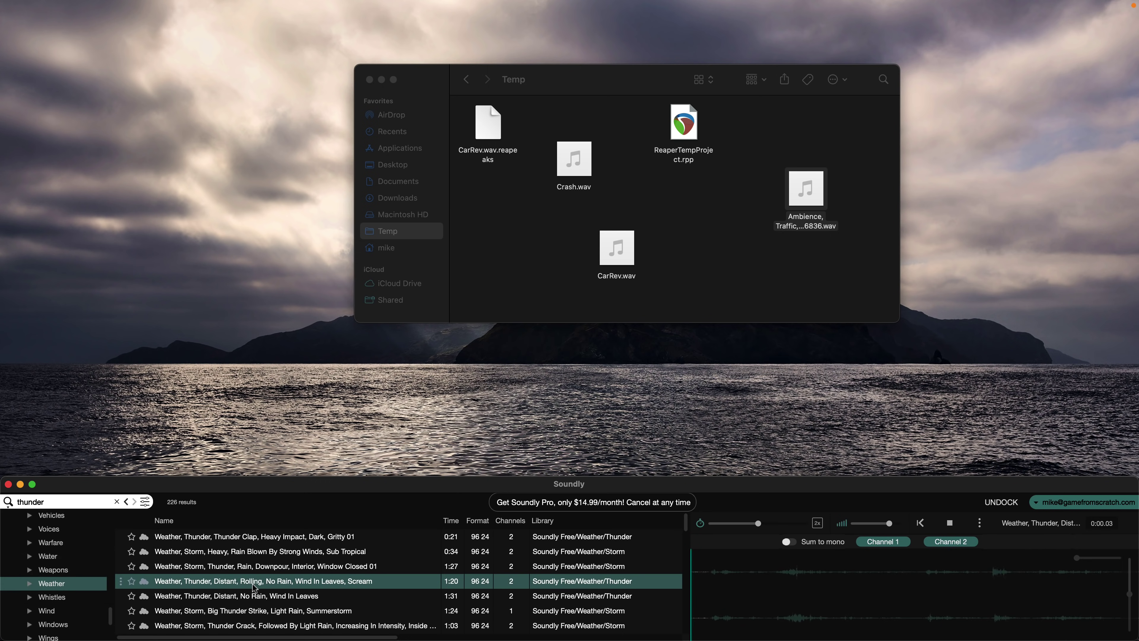
mouse_move(781, 584)
left_mouse_down()
mouse_move(840, 581)
mouse_move(758, 275)
left_mouse_up()
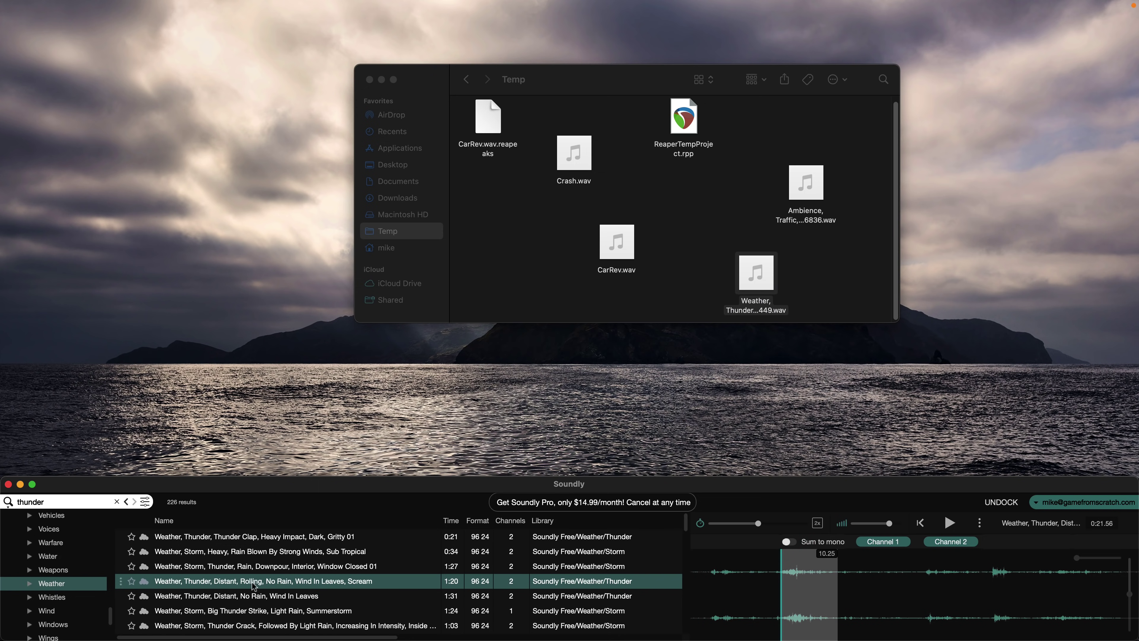
left_click(254, 594)
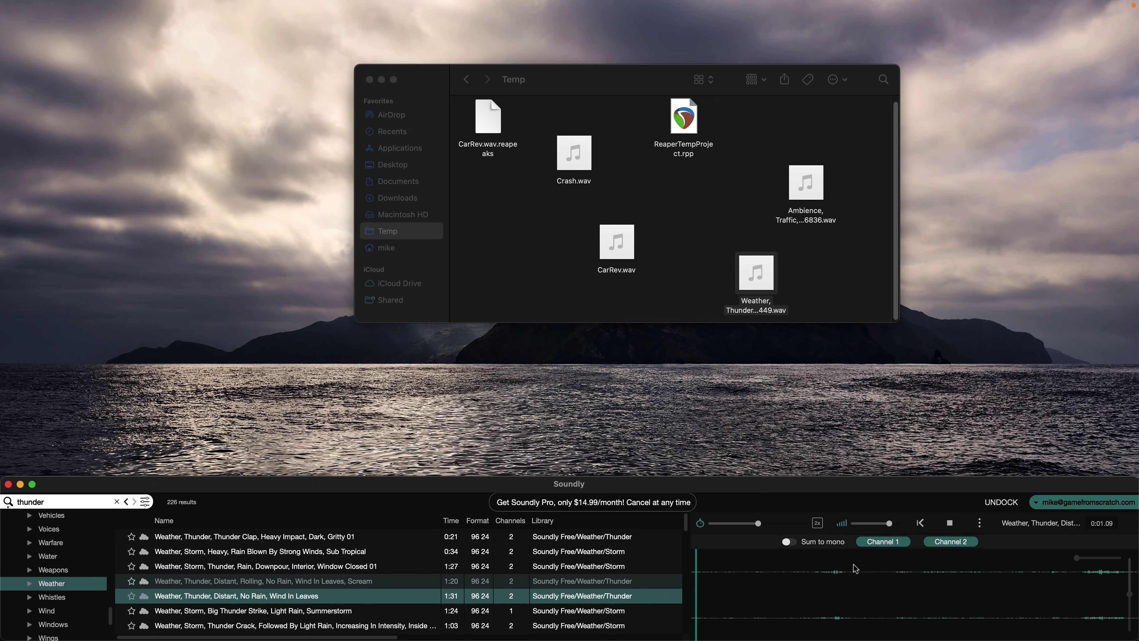
left_click_drag(847, 570, 722, 269)
left_click(883, 594)
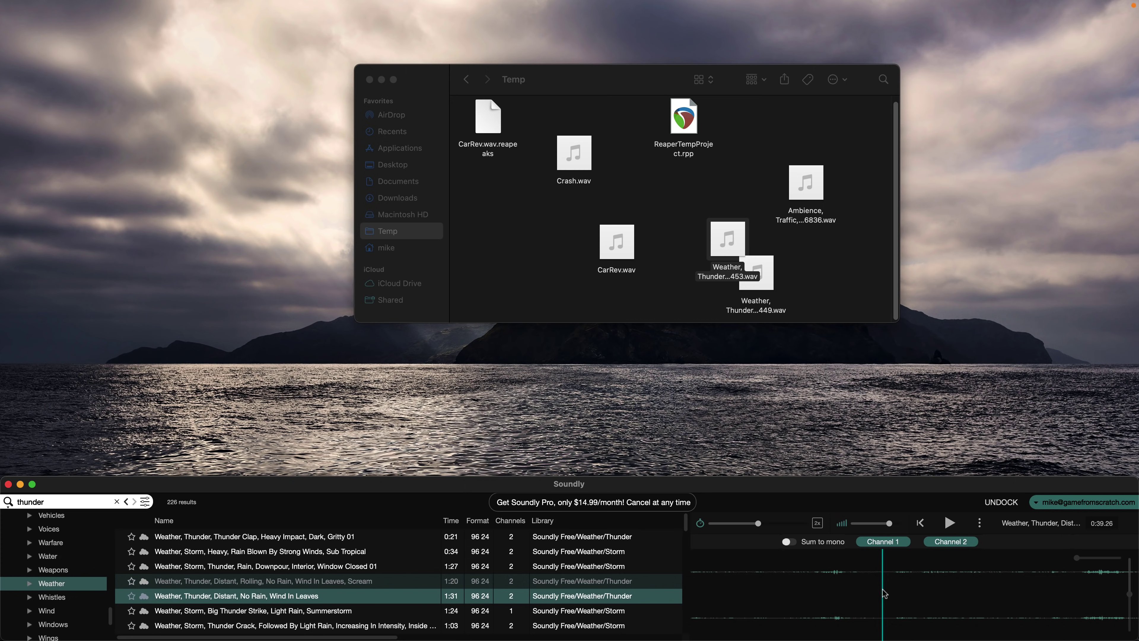
Drag the whole thunder recording into Temp and duplicate the new WAV file with Cmd+D.
key("super+a")
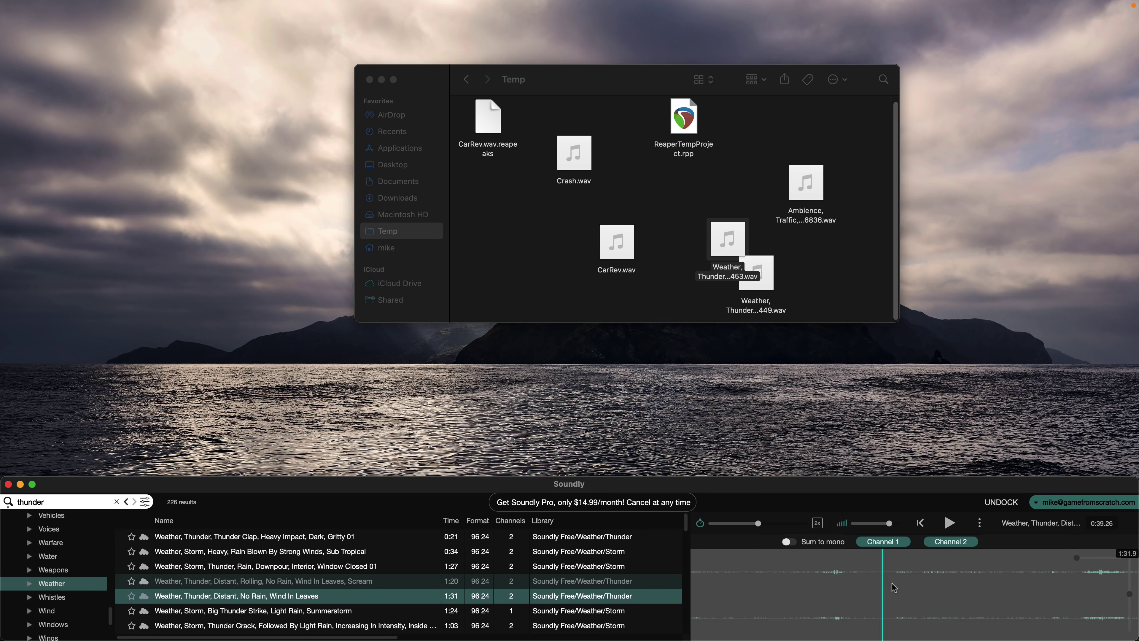
left_click_drag(896, 588, 553, 261)
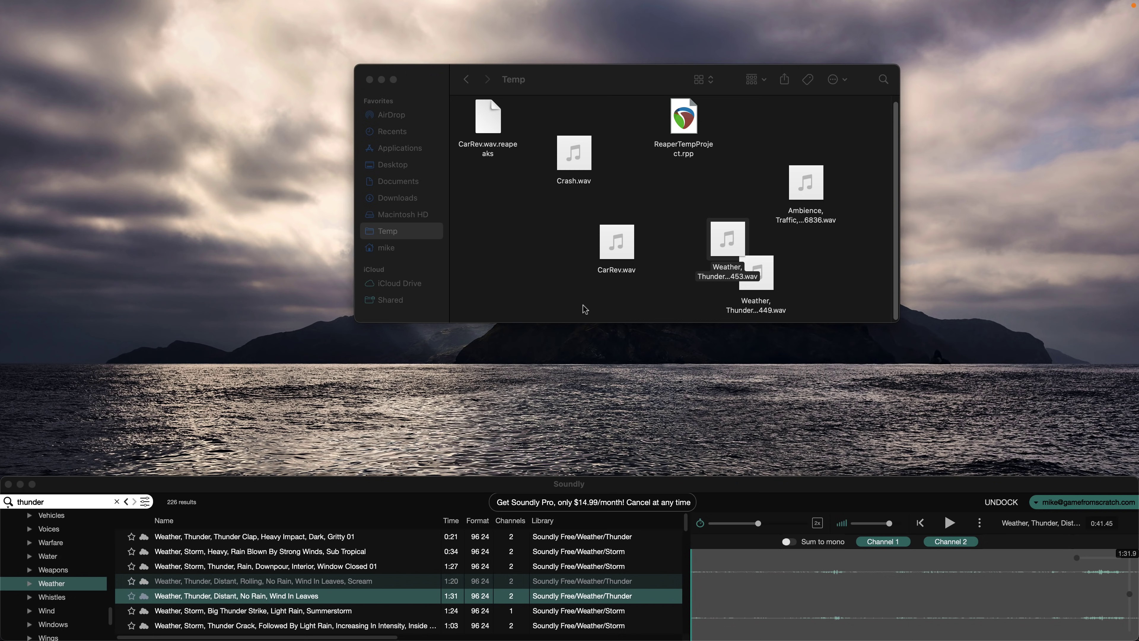
left_click_drag(832, 576, 502, 220)
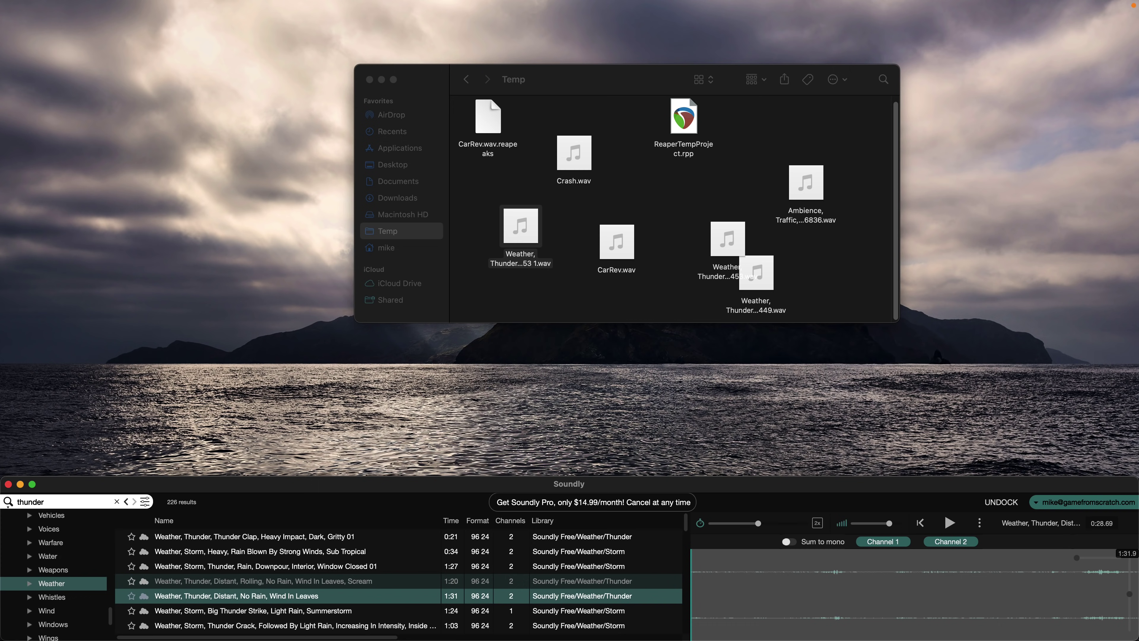
key("super+d")
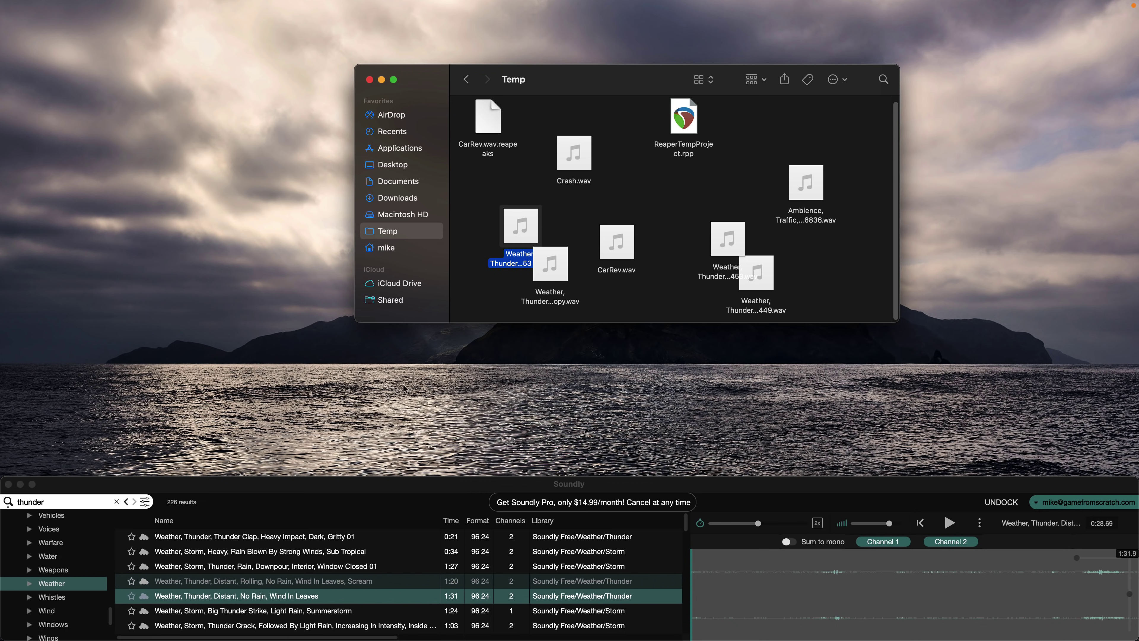
left_click(460, 488)
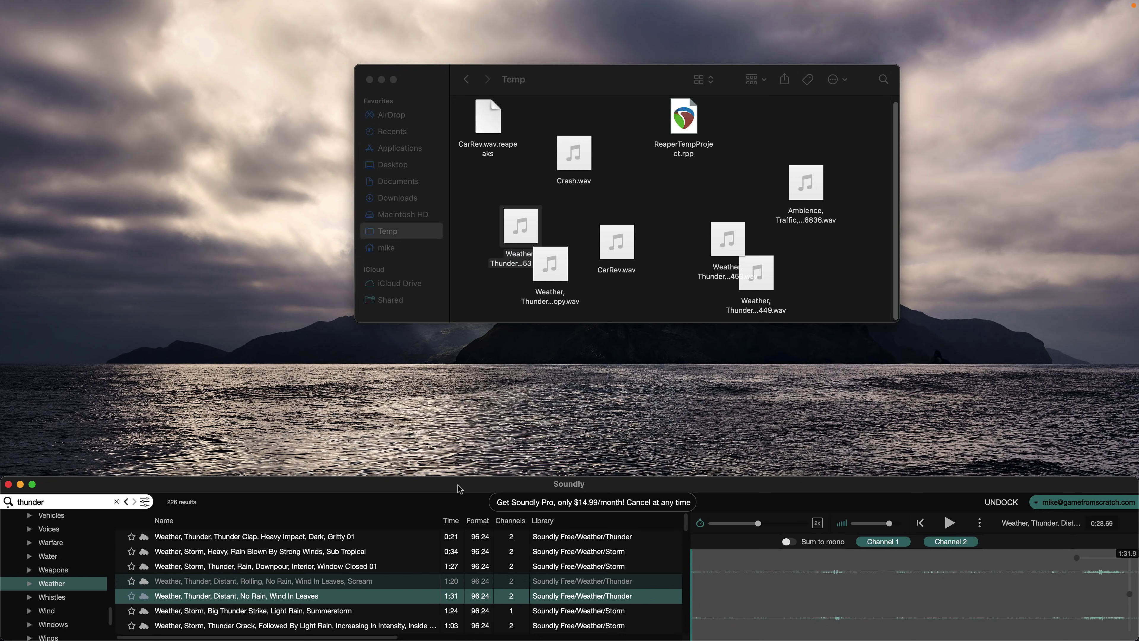
Undock Soundly to its full window and show the Add-ons list of free libraries like Freesound.
left_click(994, 505)
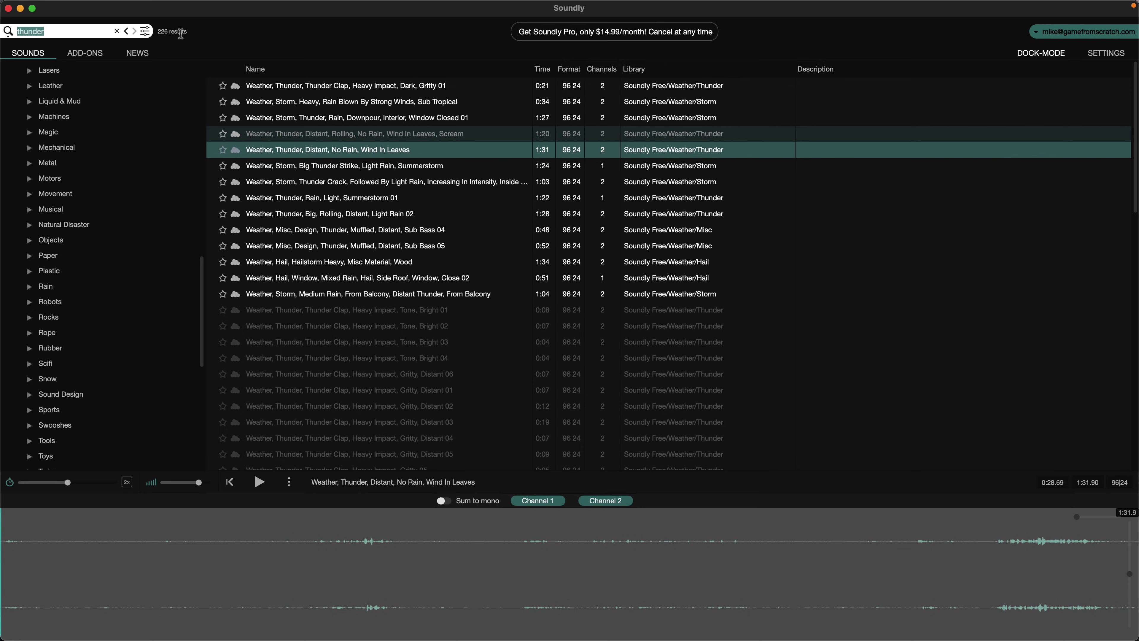
left_click(85, 52)
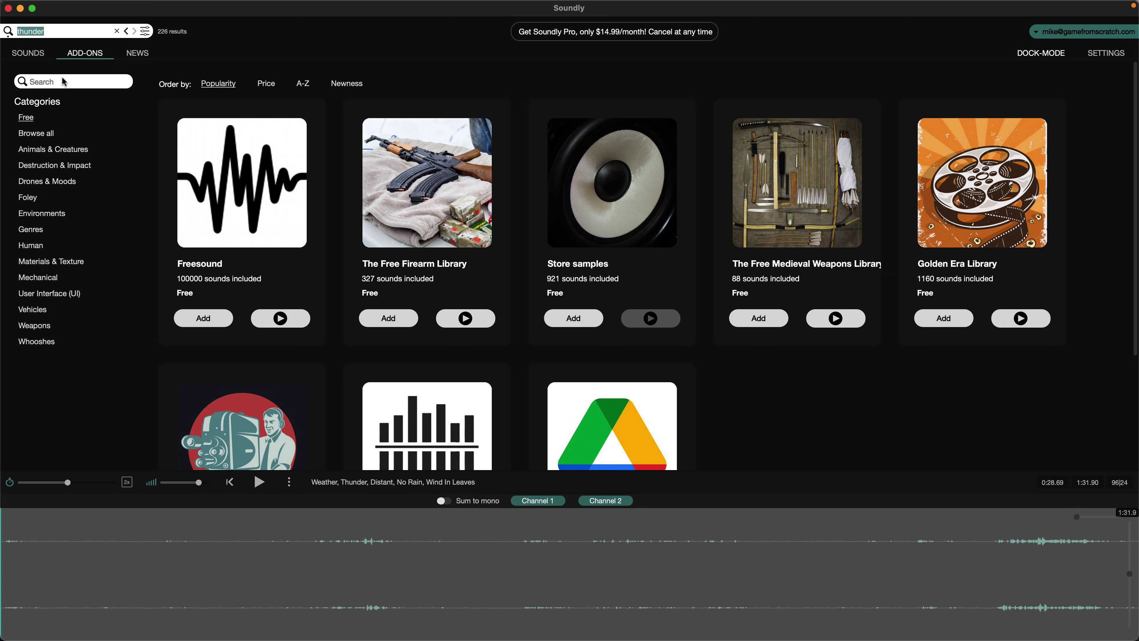
Return to the thunder search results and collapse the Soundly Free category tree.
left_click(36, 54)
scroll(61, 138, "up", 10)
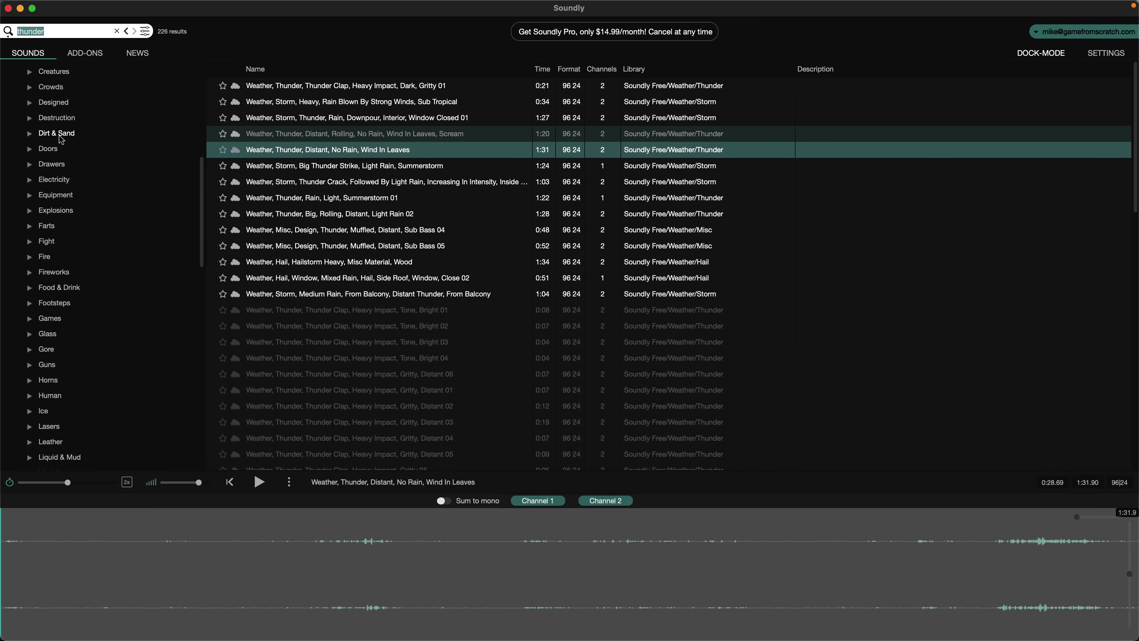
left_click(16, 101)
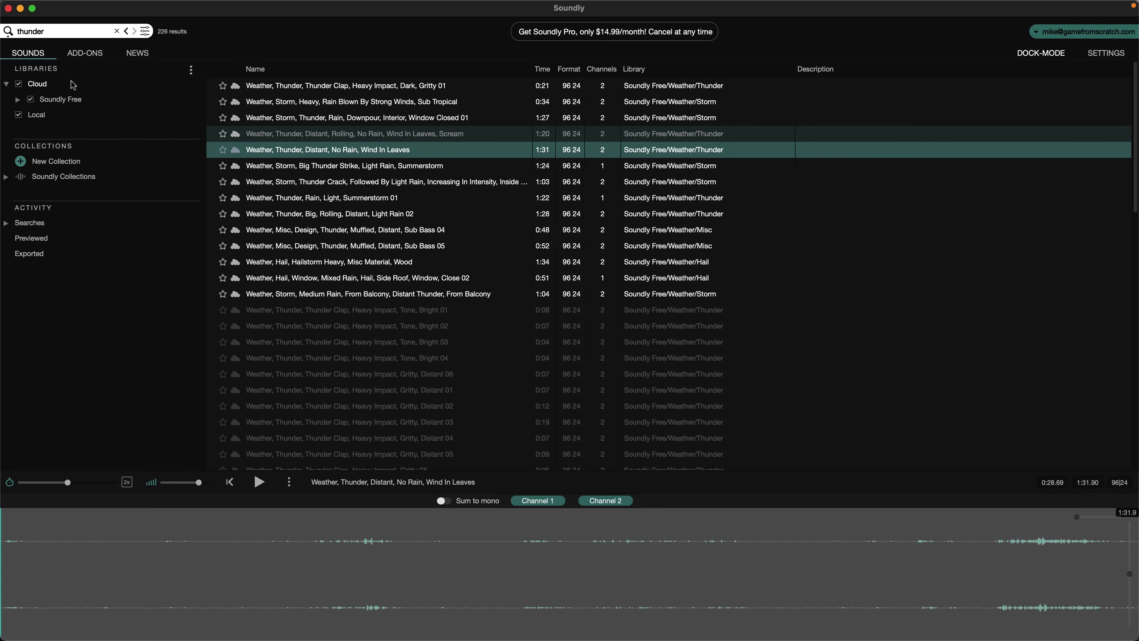
Scroll through the add-on library cards, then go to the Settings page.
left_click(76, 52)
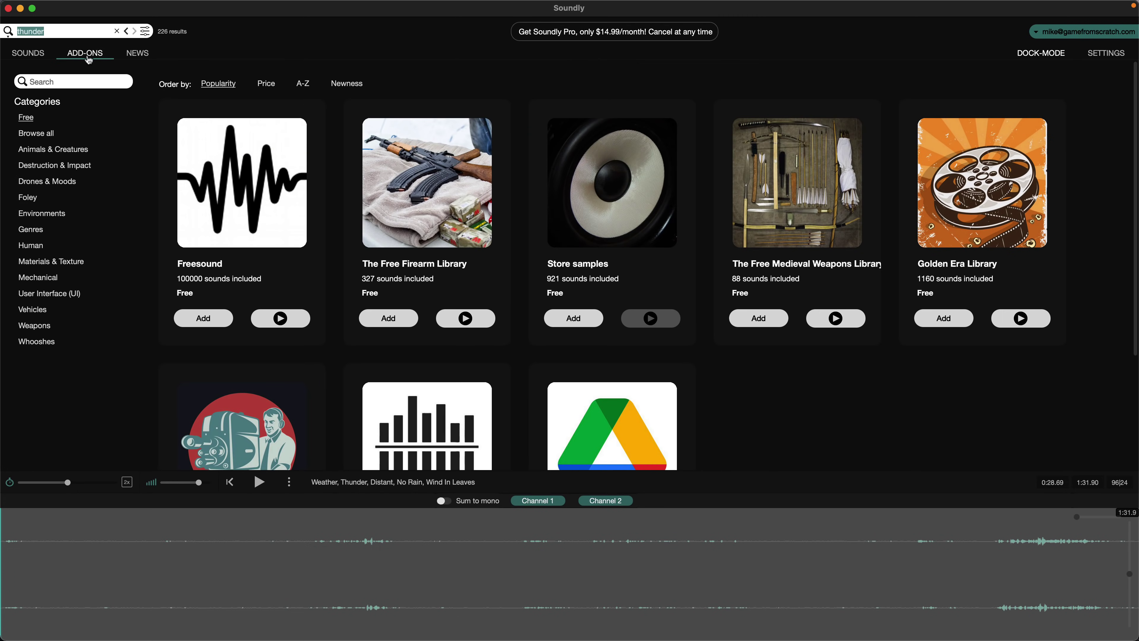
scroll(973, 332, "down", 5)
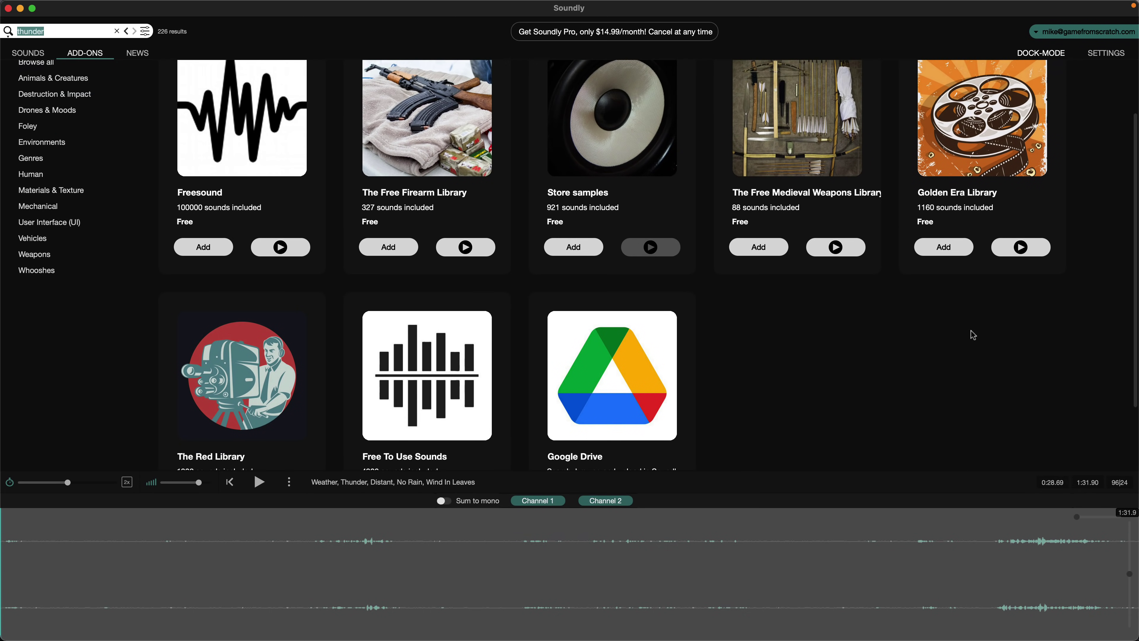
scroll(537, 400, "down", 2)
scroll(649, 293, "up", 6)
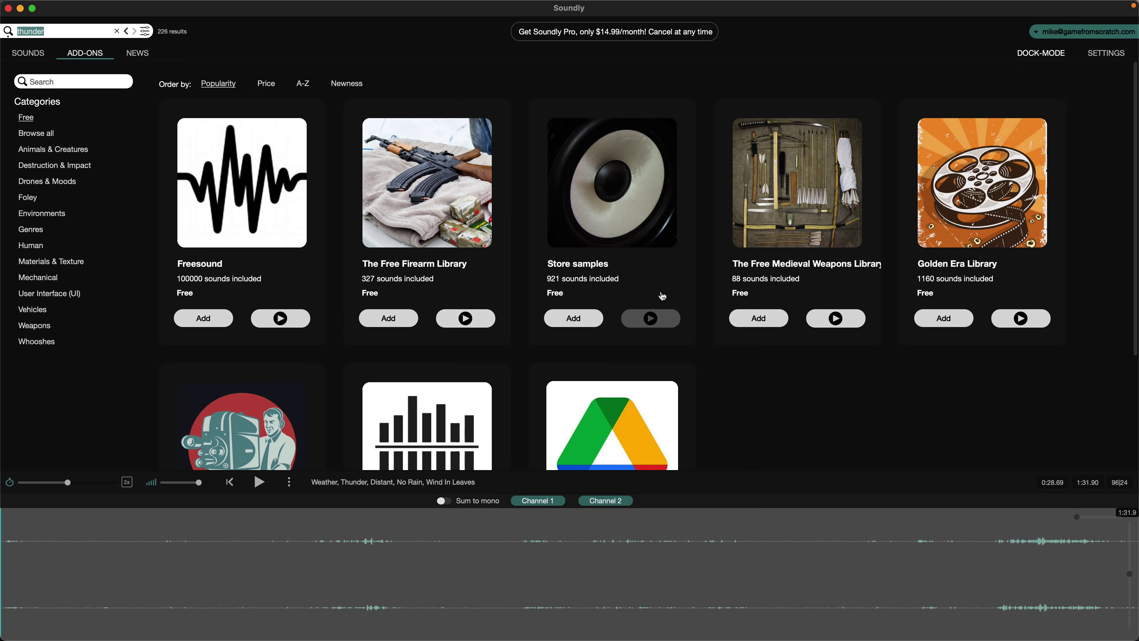
left_click(1111, 56)
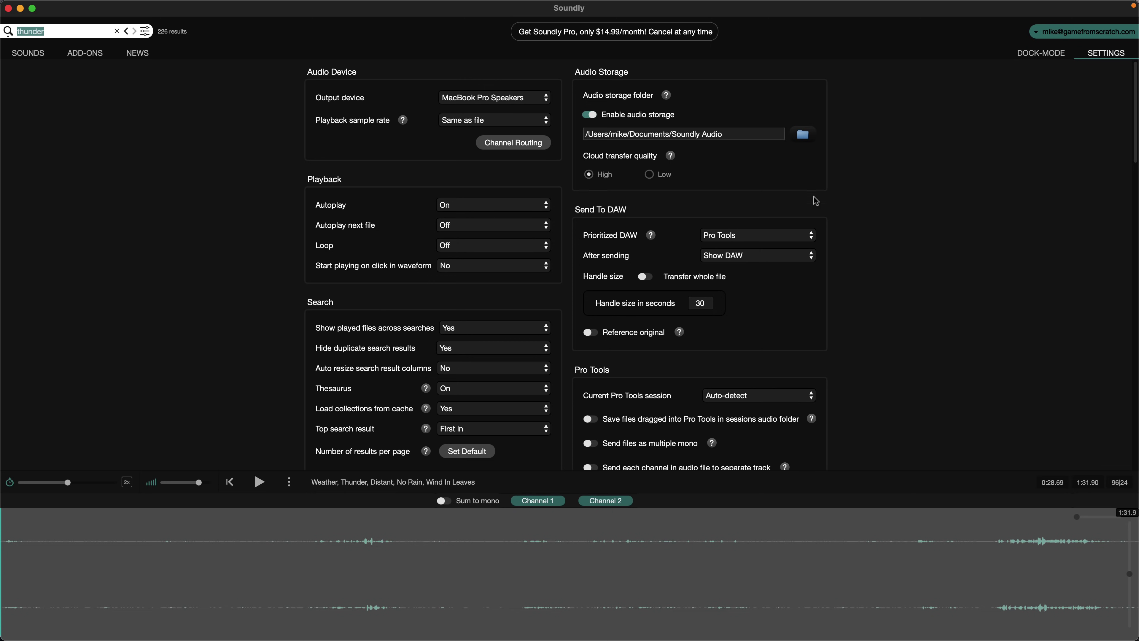
left_click(803, 241)
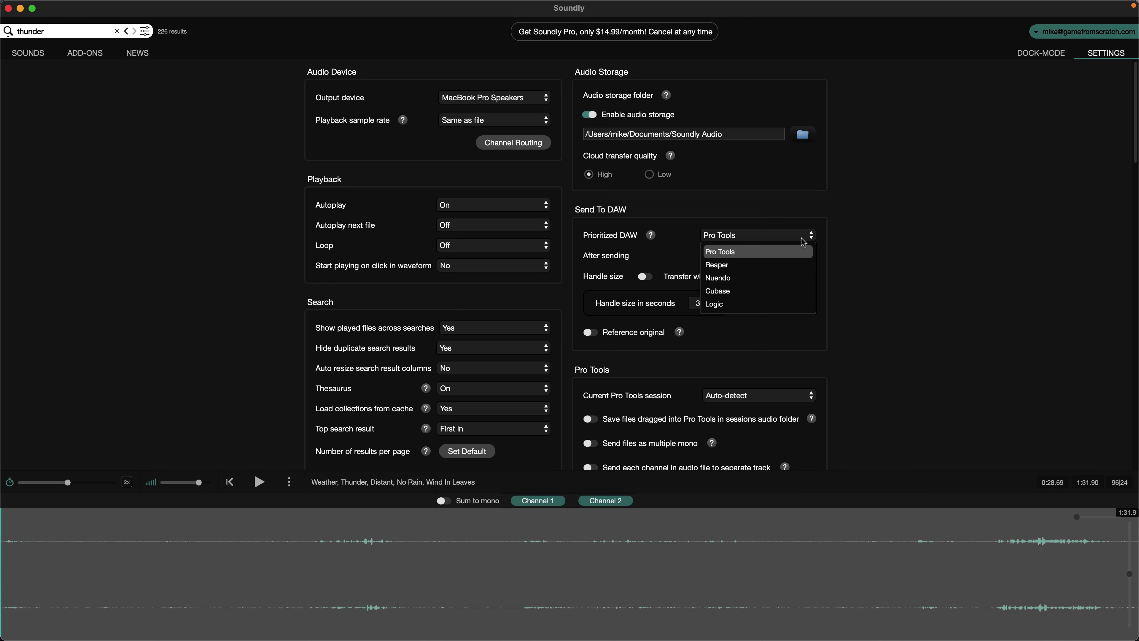
left_click(763, 252)
scroll(835, 344, "down", 8)
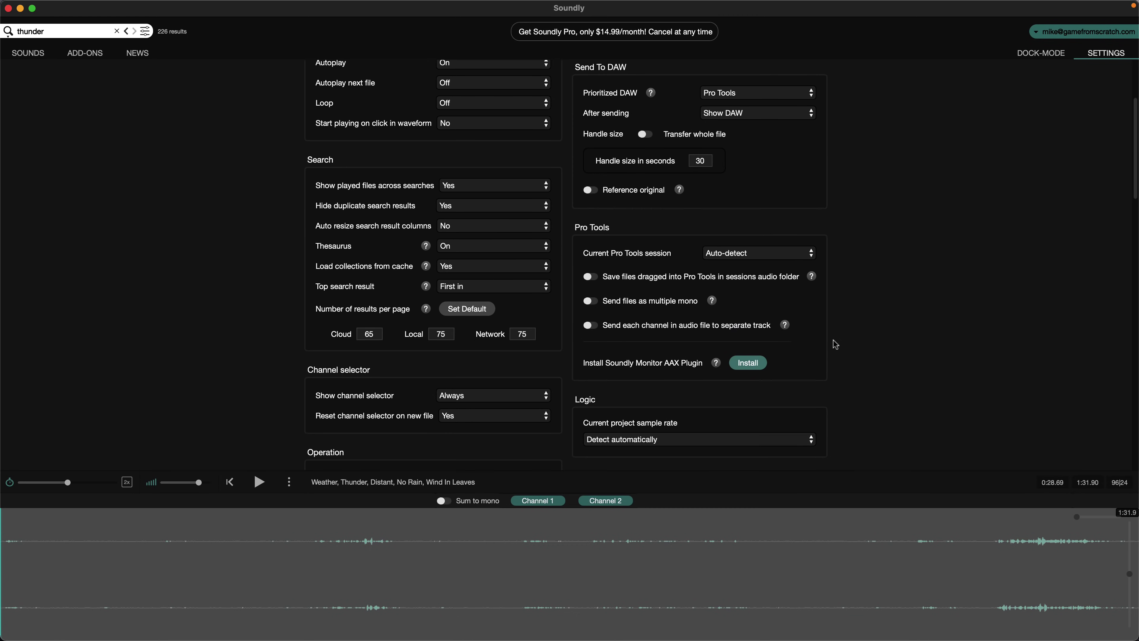
scroll(835, 344, "down", 3)
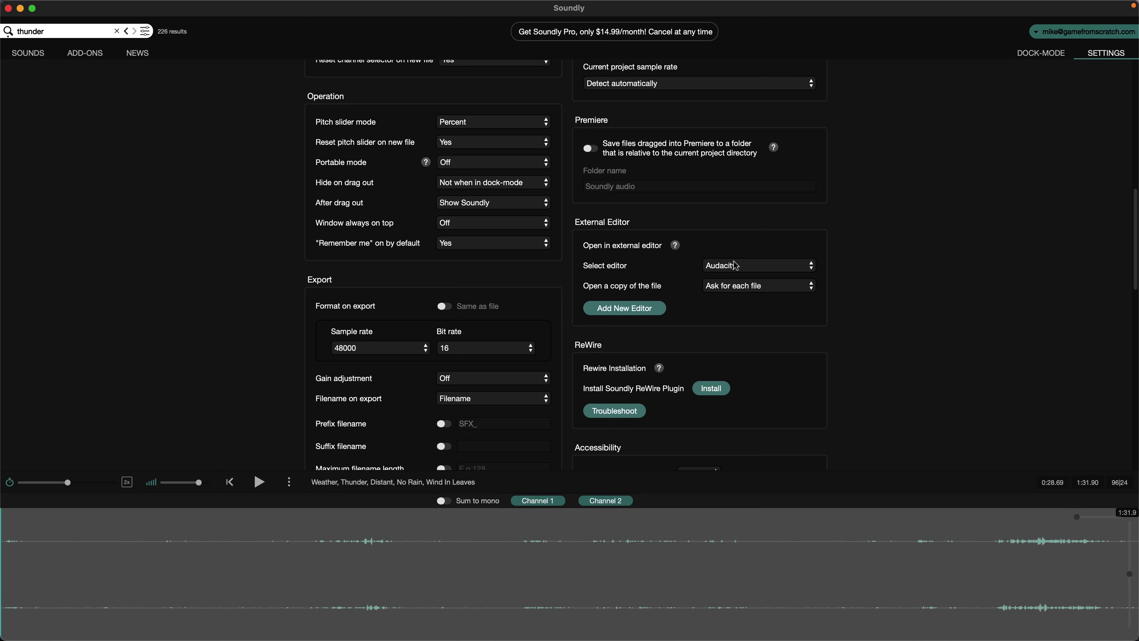
left_click(742, 266)
left_click(858, 270)
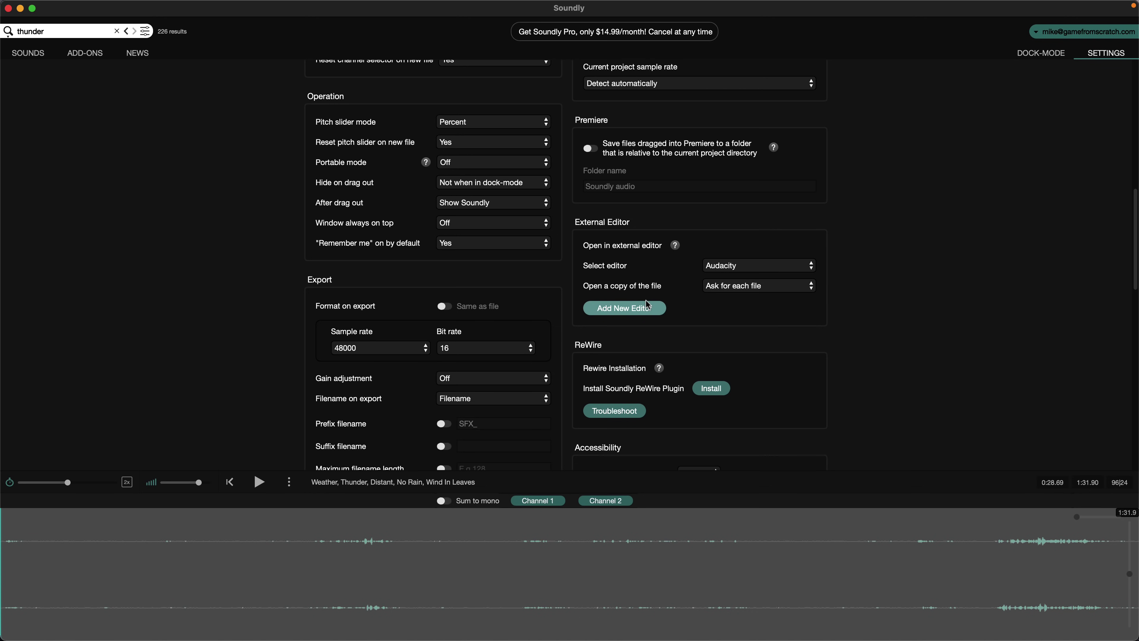
scroll(905, 296, "down", 2)
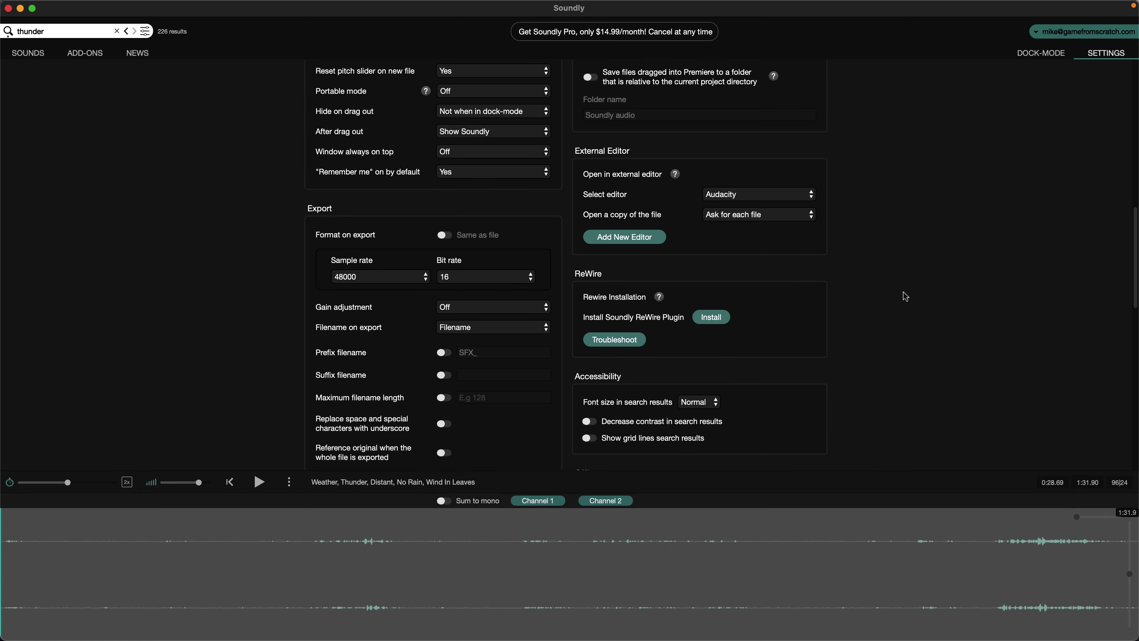
scroll(905, 296, "down", 8)
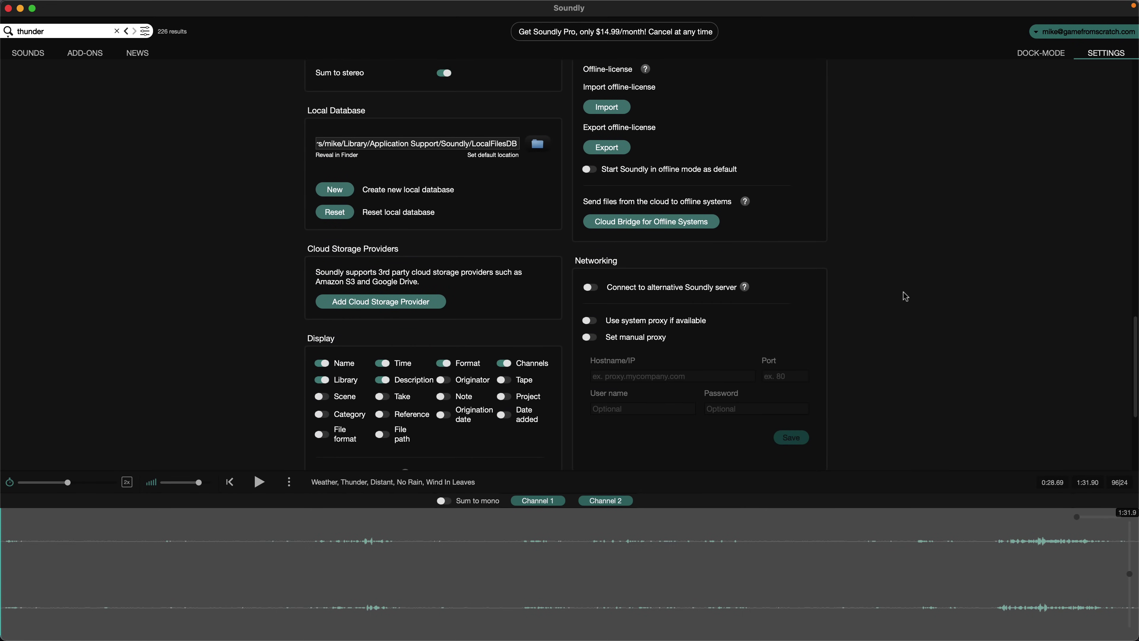
Look over the Soundly Cloud, Amazon S3 and Google Drive storage options, then close them.
scroll(905, 297, "down", 2)
left_click(397, 236)
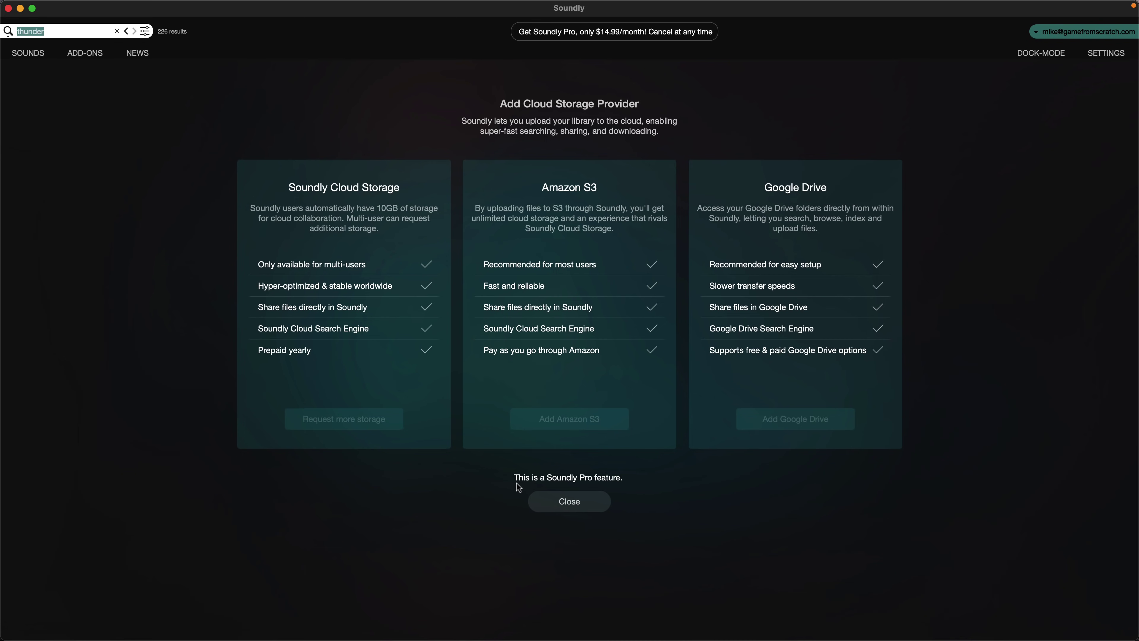
left_click(658, 492)
left_click(583, 499)
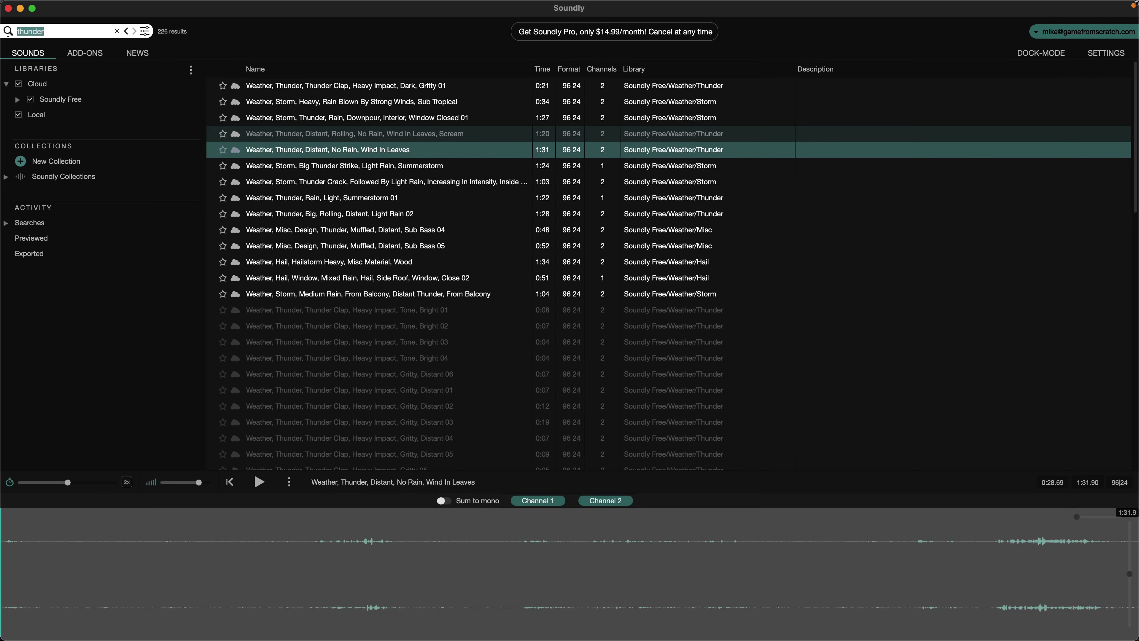
Keep exports at 16-bit after trying 24, enable the SFX_ filename prefix, and dock Soundly.
left_click(1106, 52)
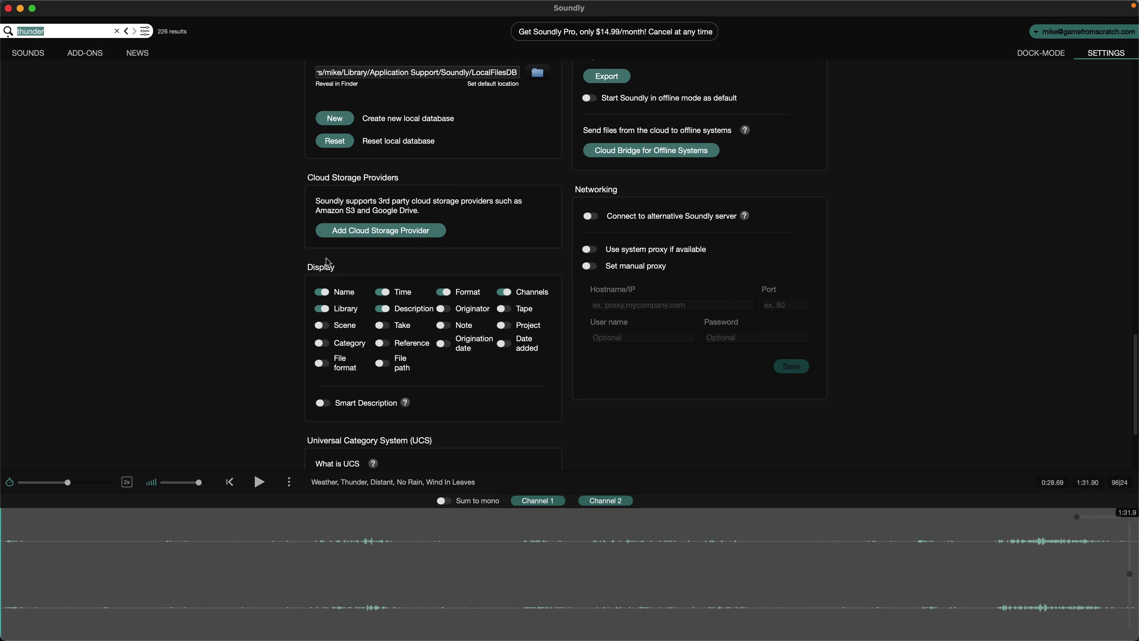
scroll(449, 305, "down", 5)
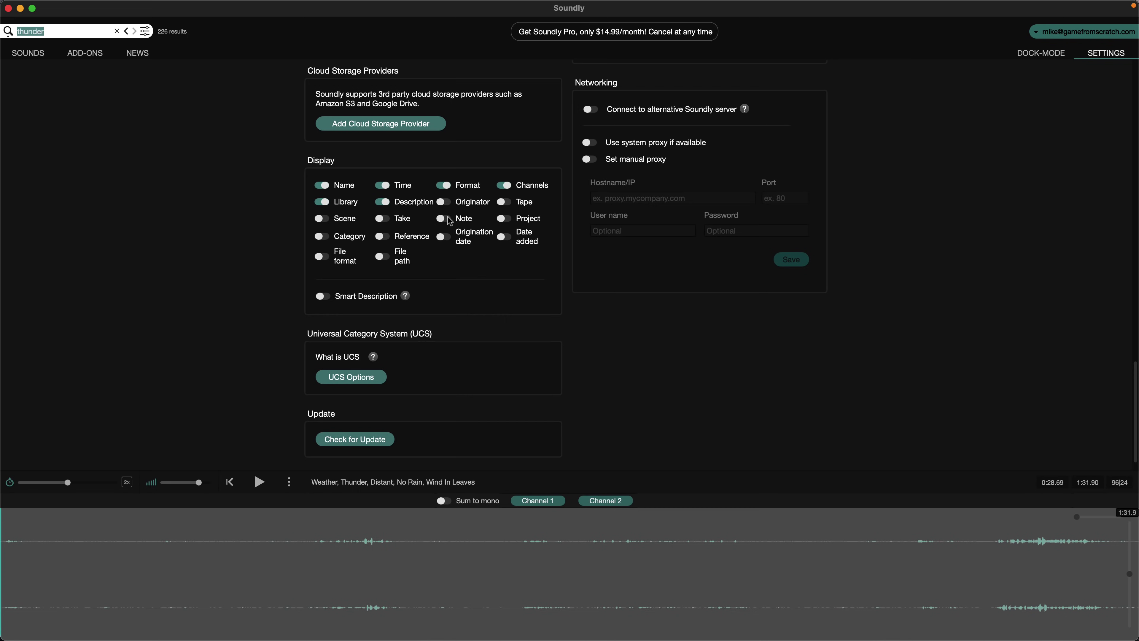
scroll(444, 242, "down", 1)
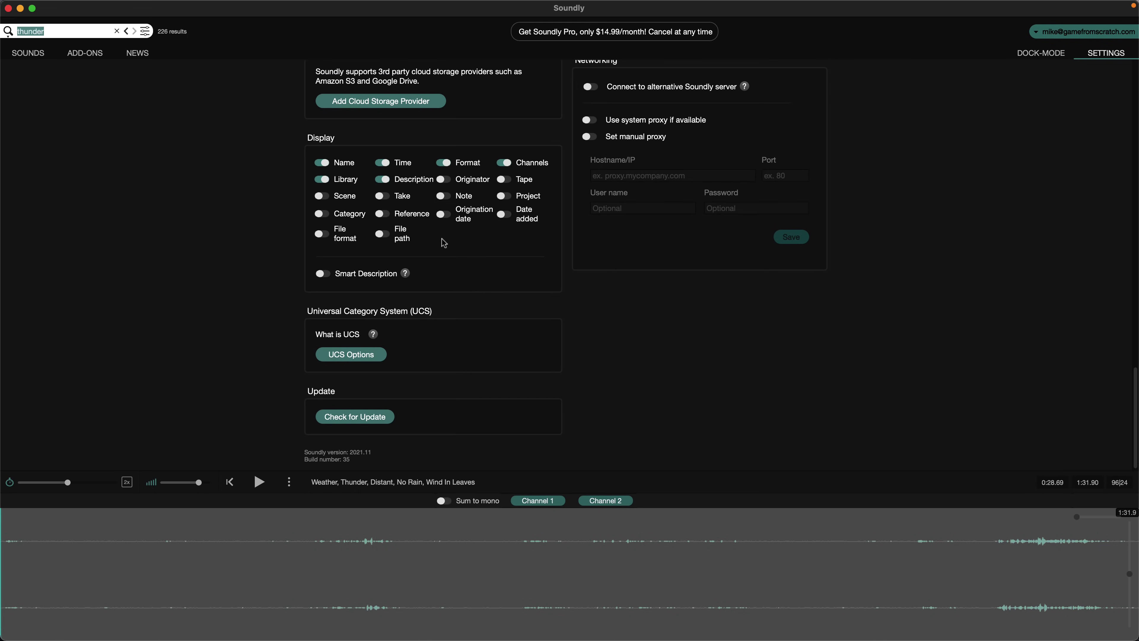
scroll(444, 243, "up", 20)
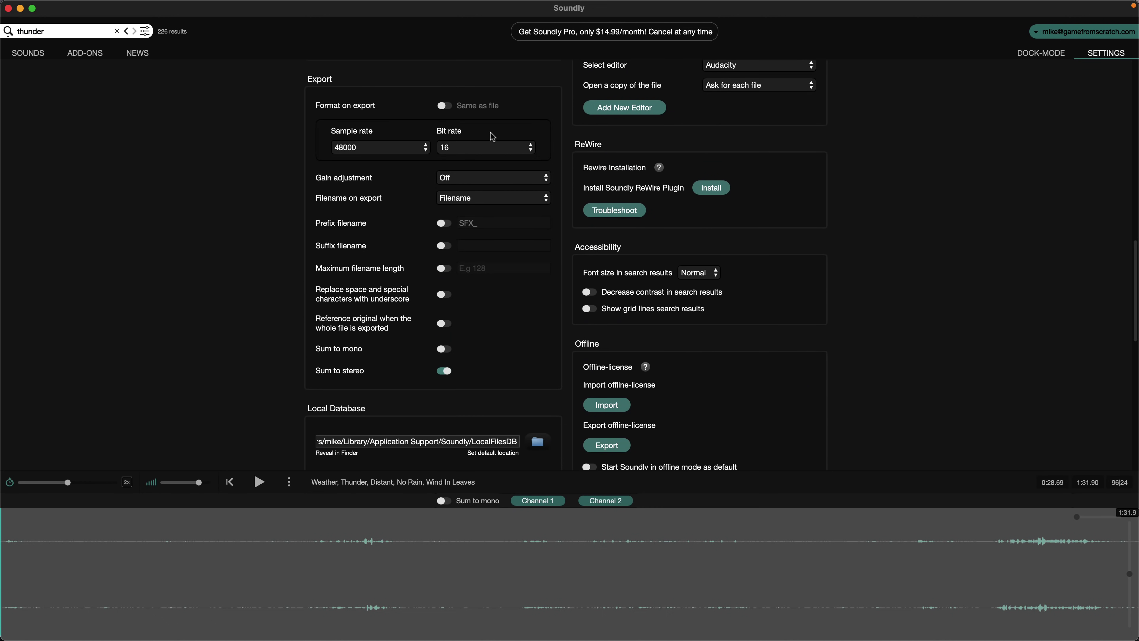
left_click(503, 147)
left_click(479, 171)
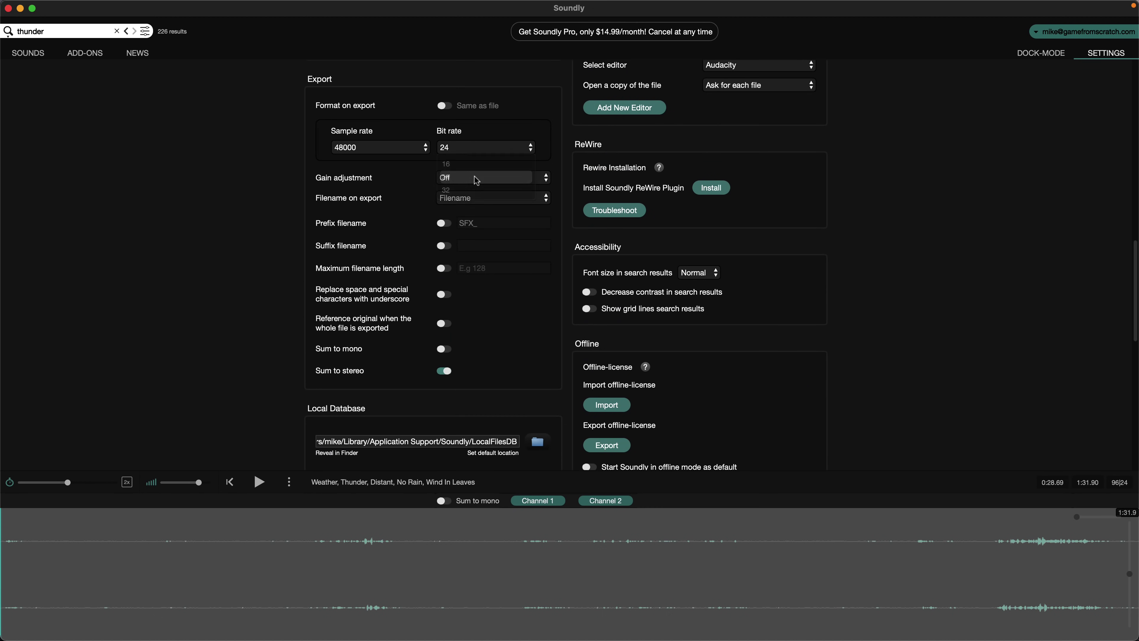
left_click(503, 147)
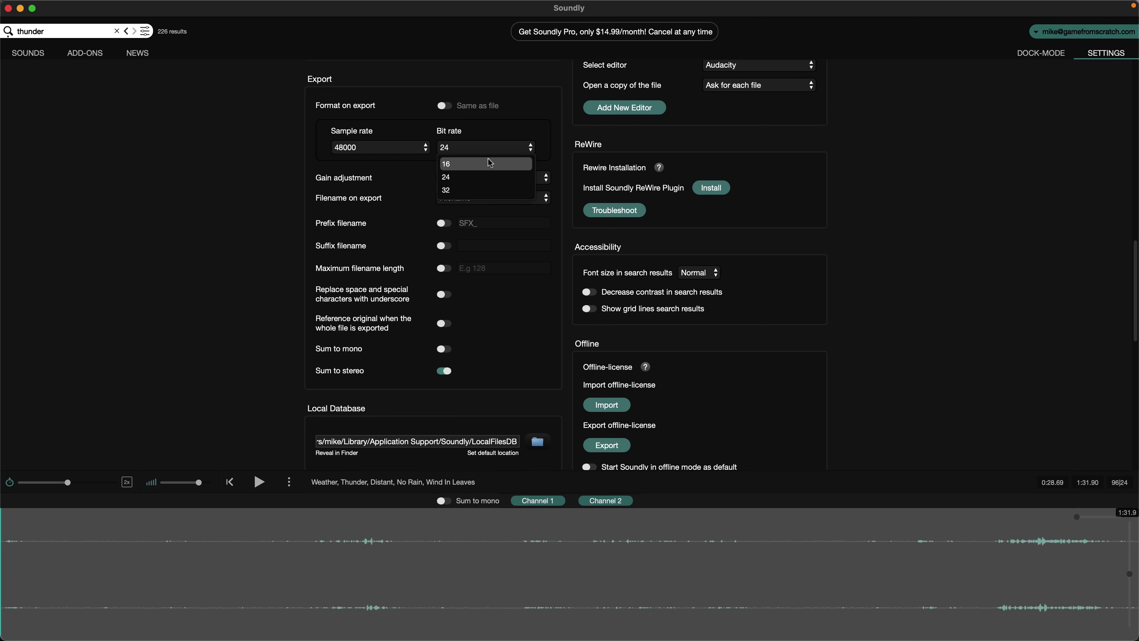
left_click(475, 163)
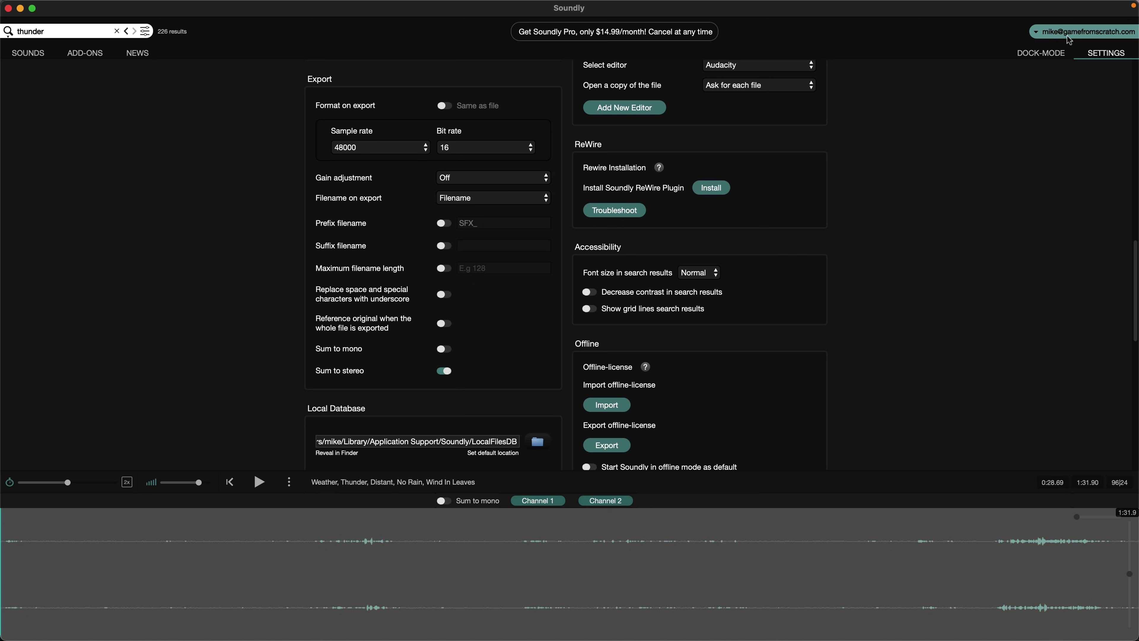
left_click(445, 223)
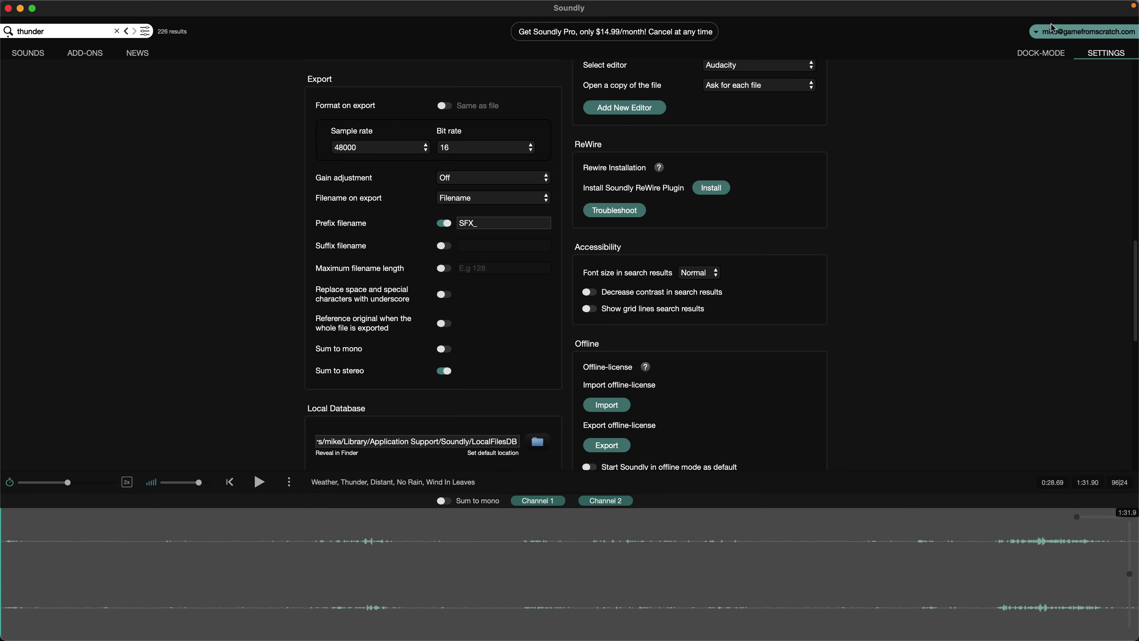
left_click(1041, 53)
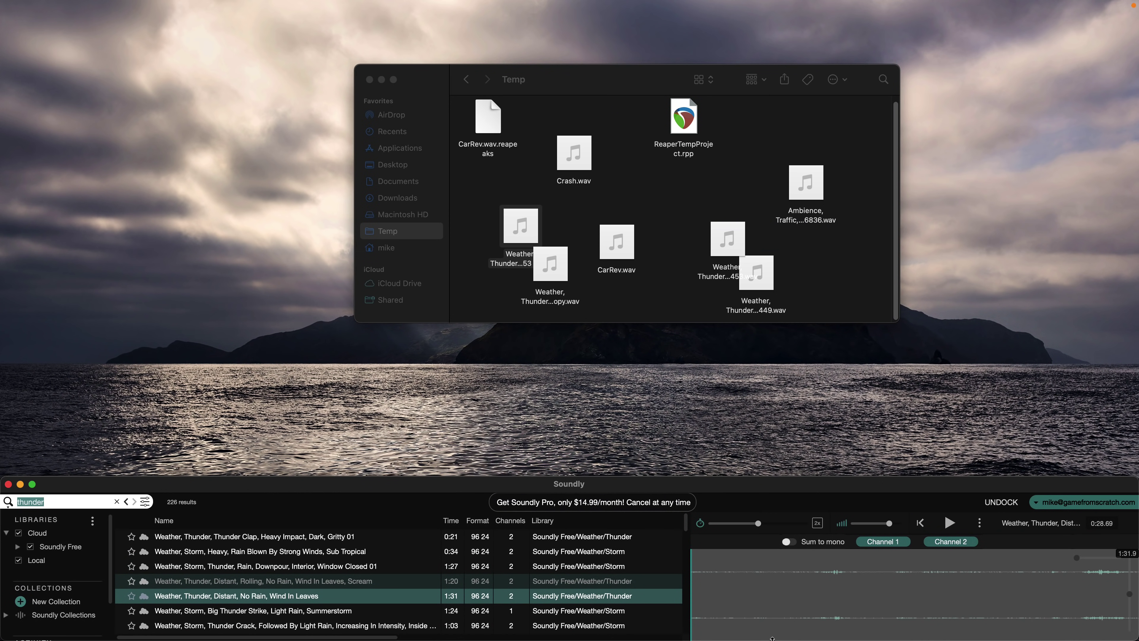
Select a 3.77-second thunder stretch near 0:27, drag it into Temp, then undock.
left_click(926, 618)
left_click(824, 578)
left_click_drag(829, 579, 815, 298)
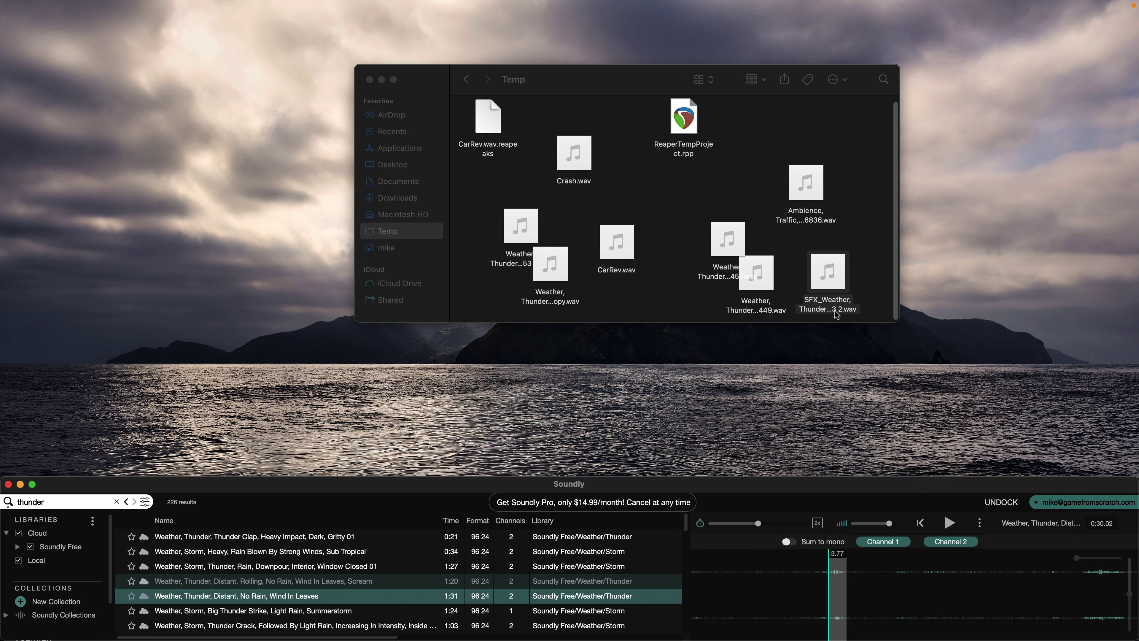
left_click(1000, 502)
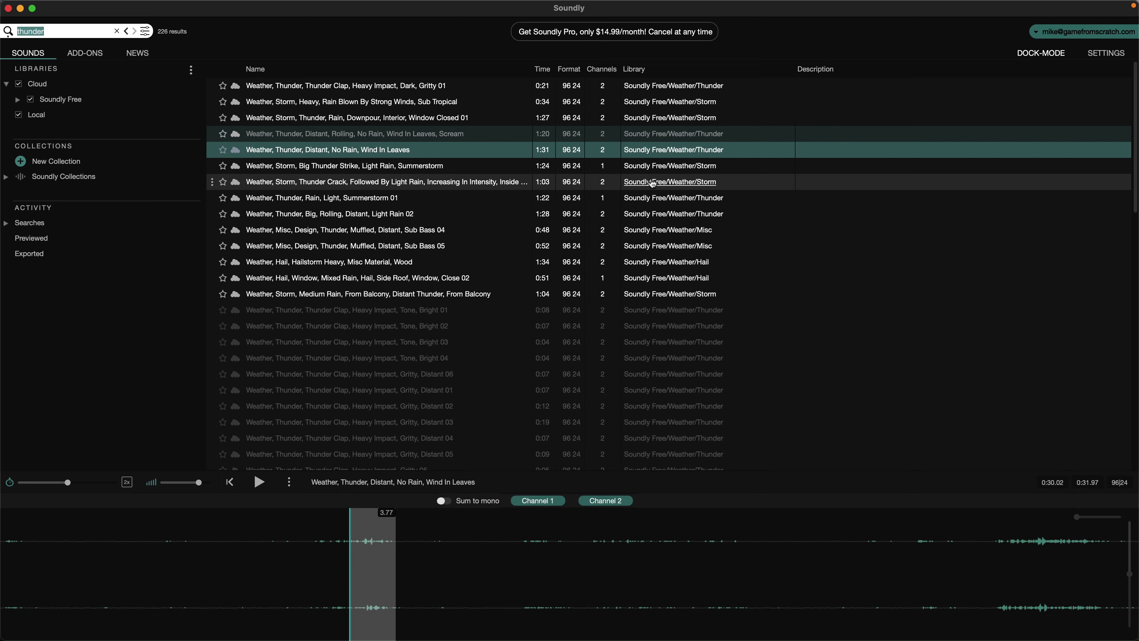
Switch to the Soundly website and scroll down to the Free, $14.99/month and $9.99/24-hour plans.
key("ctrl+Right")
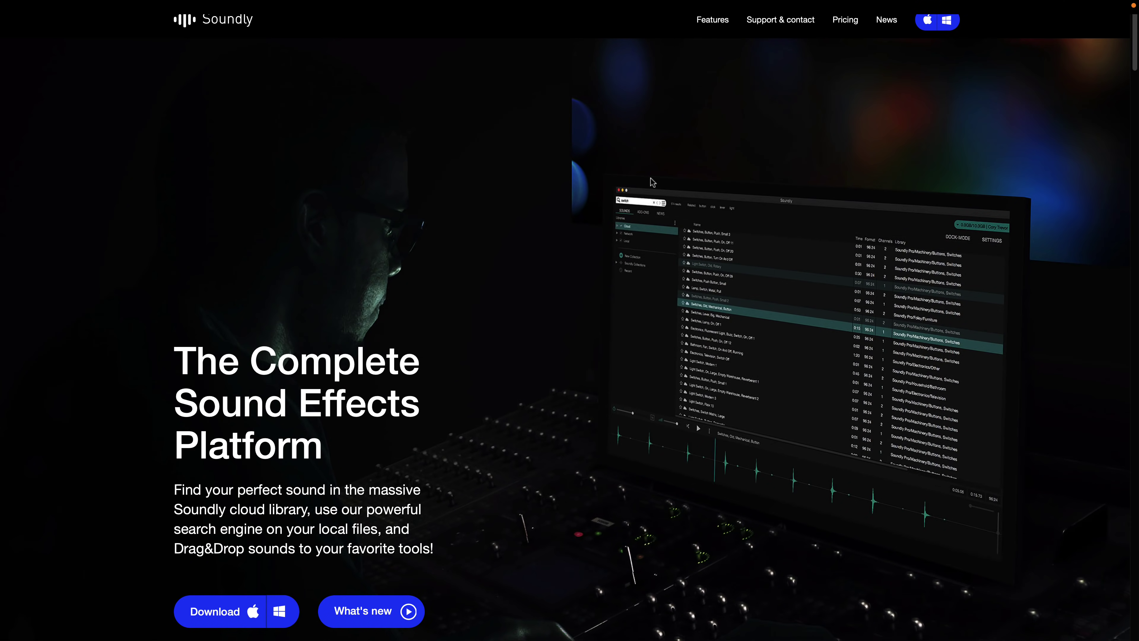
scroll(650, 178, "down", 15)
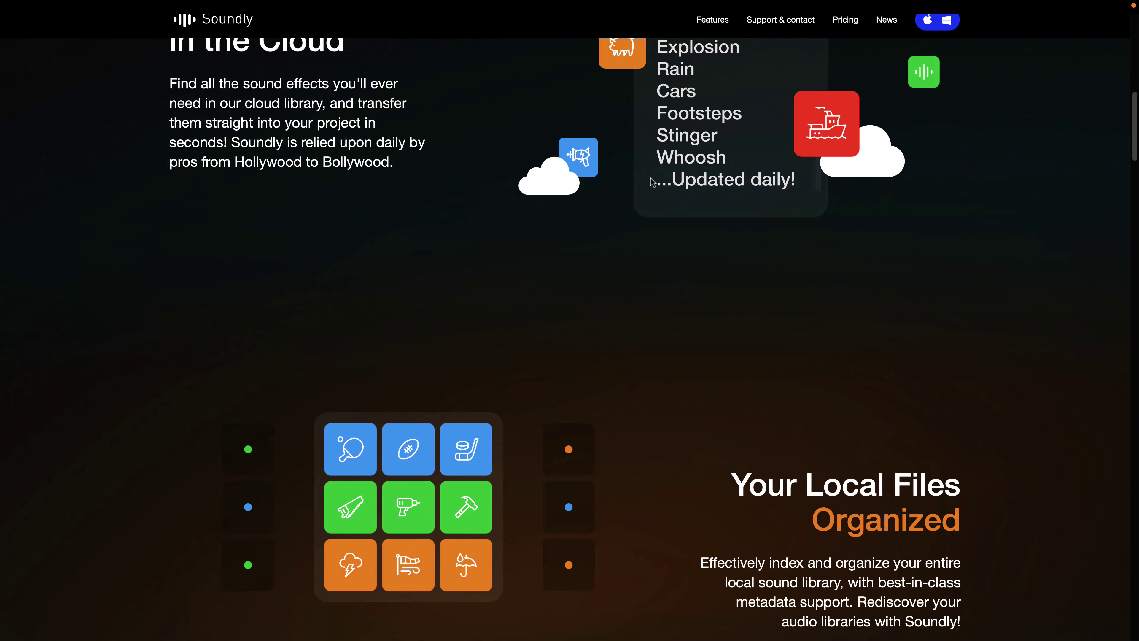
scroll(651, 179, "down", 10)
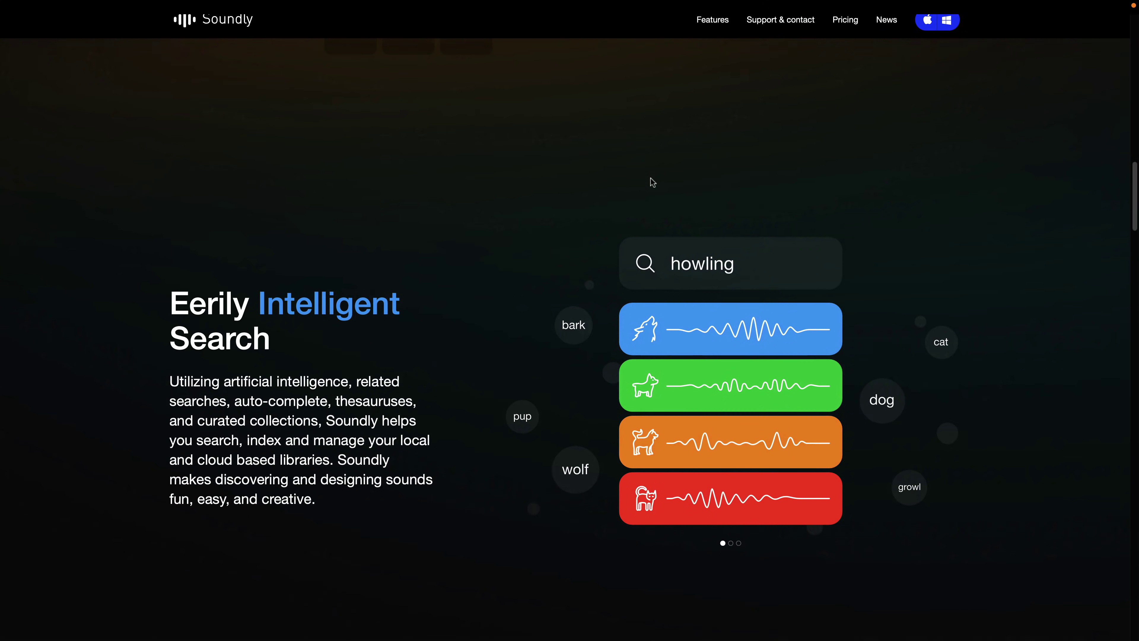
scroll(651, 178, "down", 15)
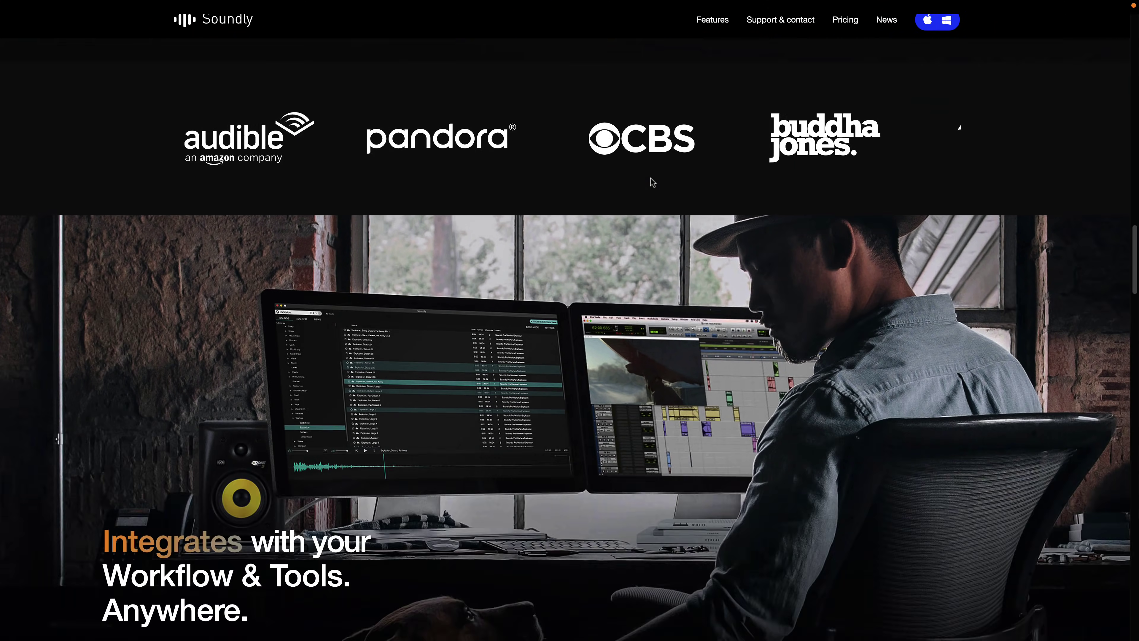
scroll(652, 181, "down", 6)
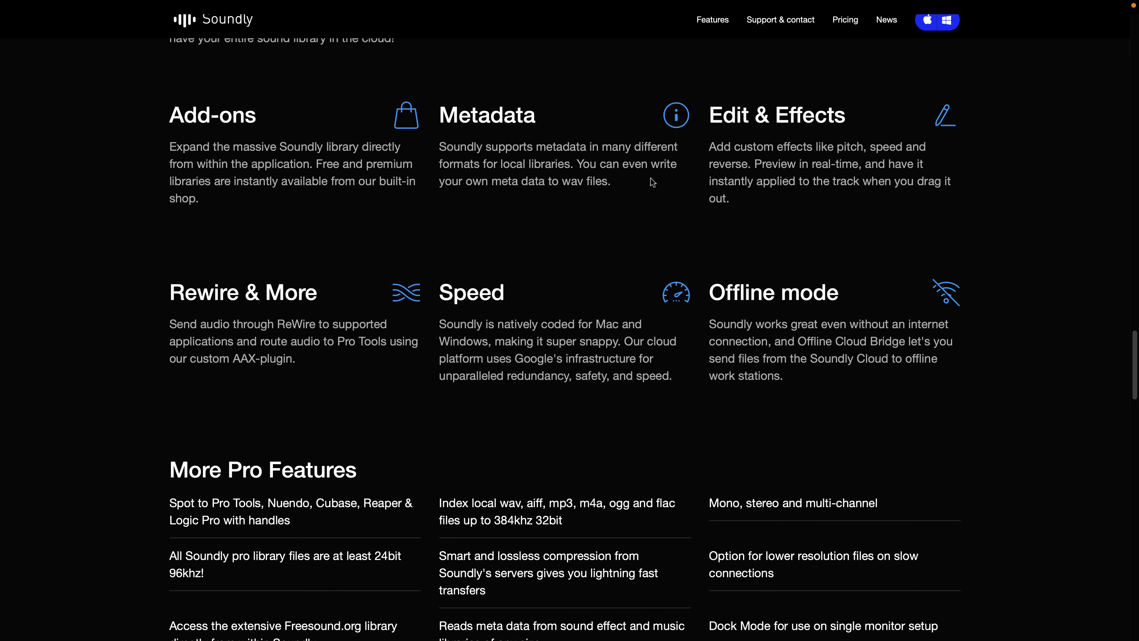
scroll(653, 182, "down", 4)
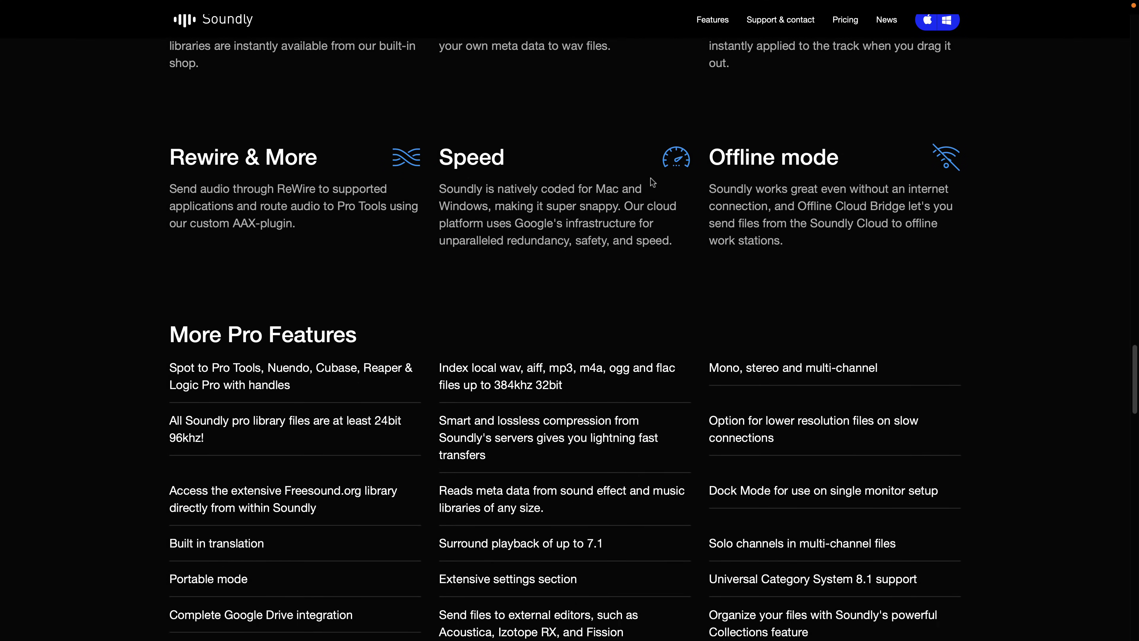
scroll(651, 178, "down", 20)
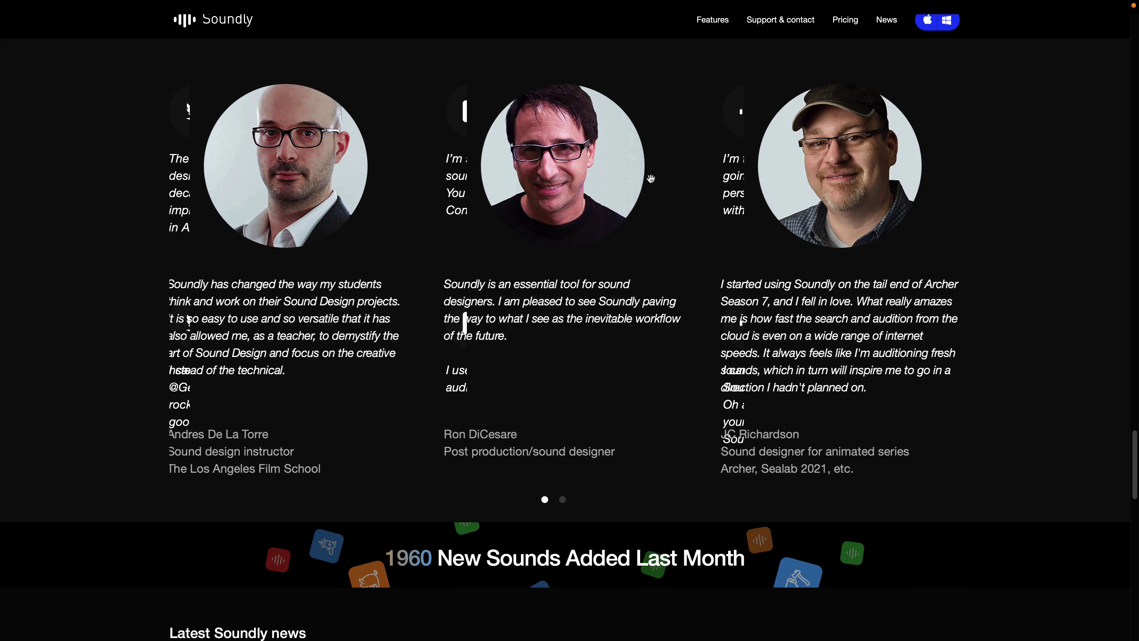
scroll(651, 178, "down", 16)
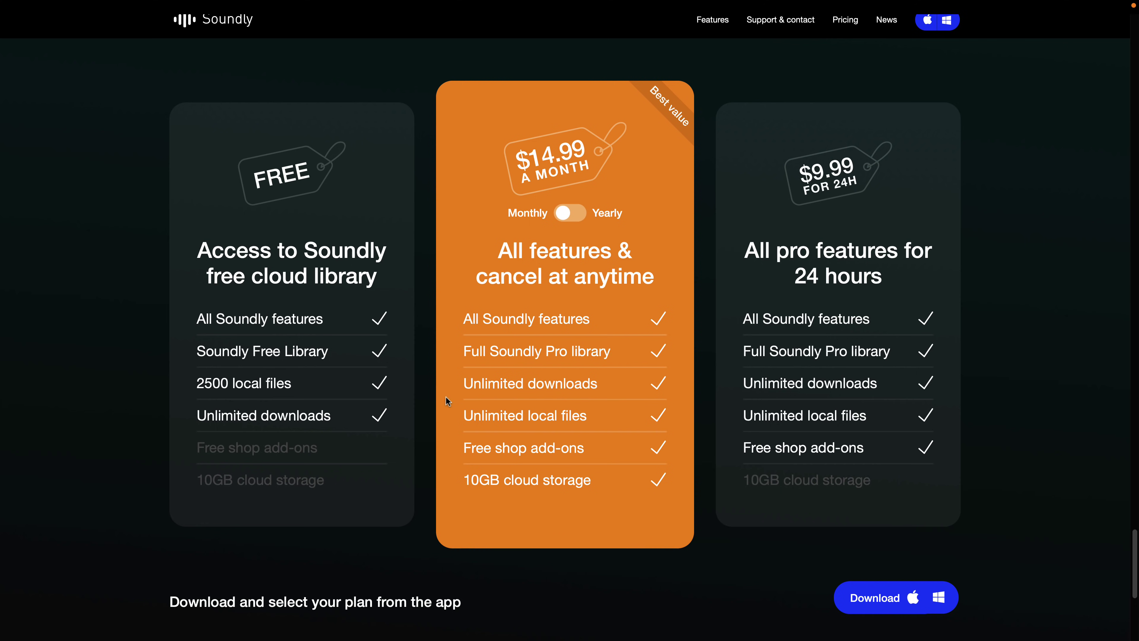
Highlight the 'Free shop add-ons' perk on the monthly plan card.
left_click_drag(478, 442, 460, 443)
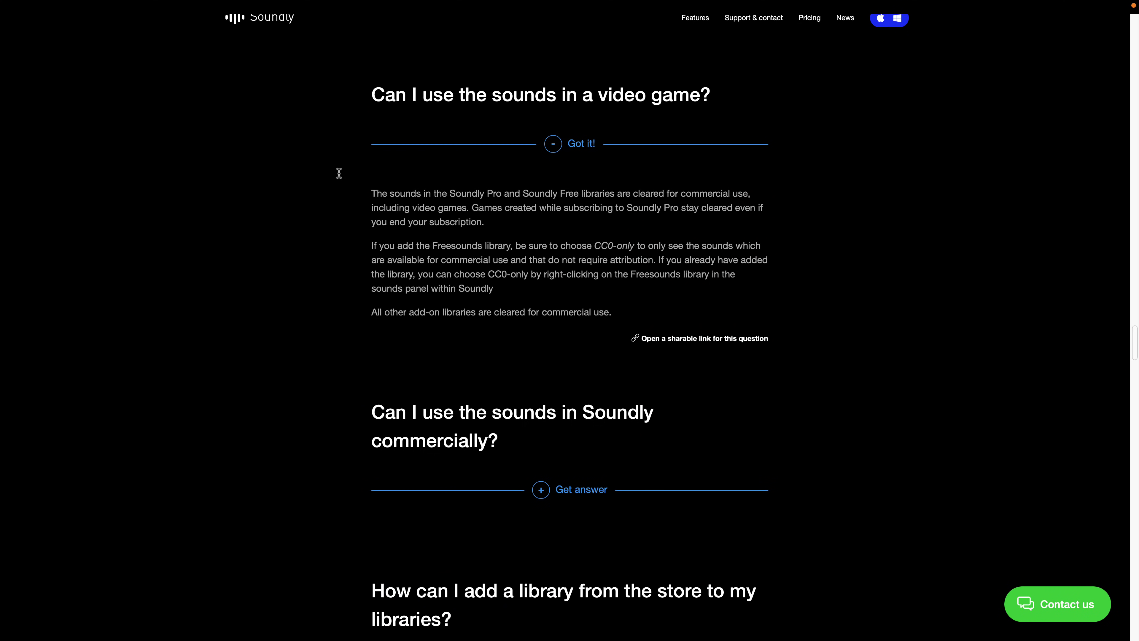
Highlight passages of the video game FAQ answer, including Freesounds and the CC0-only advice.
left_click_drag(441, 193, 609, 215)
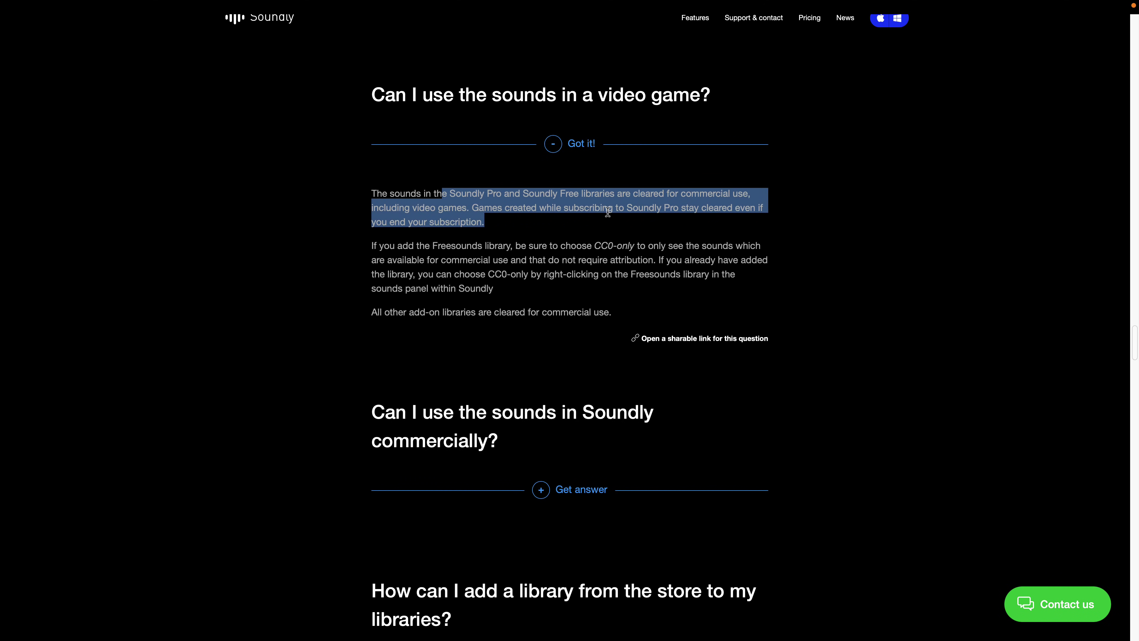
double_click(468, 246)
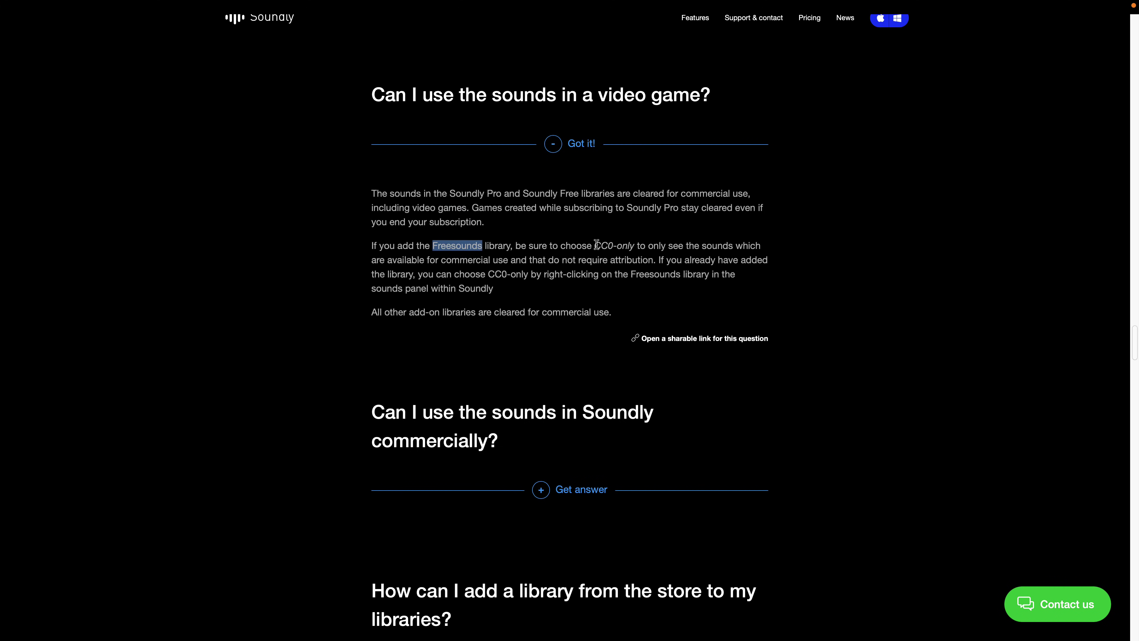
left_click_drag(594, 245, 630, 247)
left_click(638, 254)
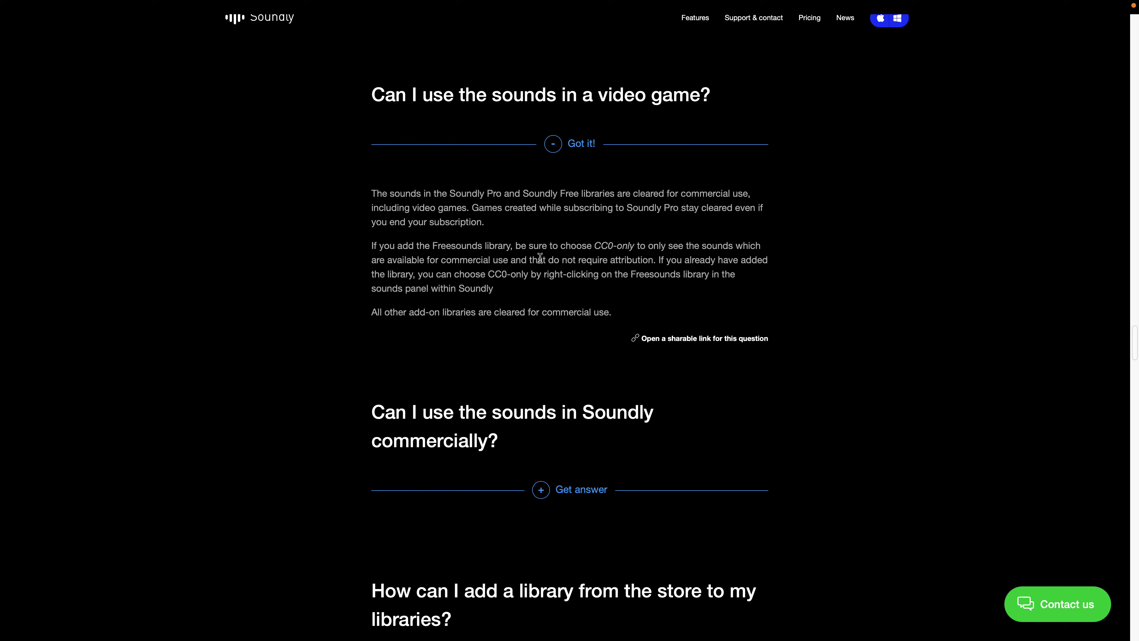
left_click_drag(540, 246, 576, 283)
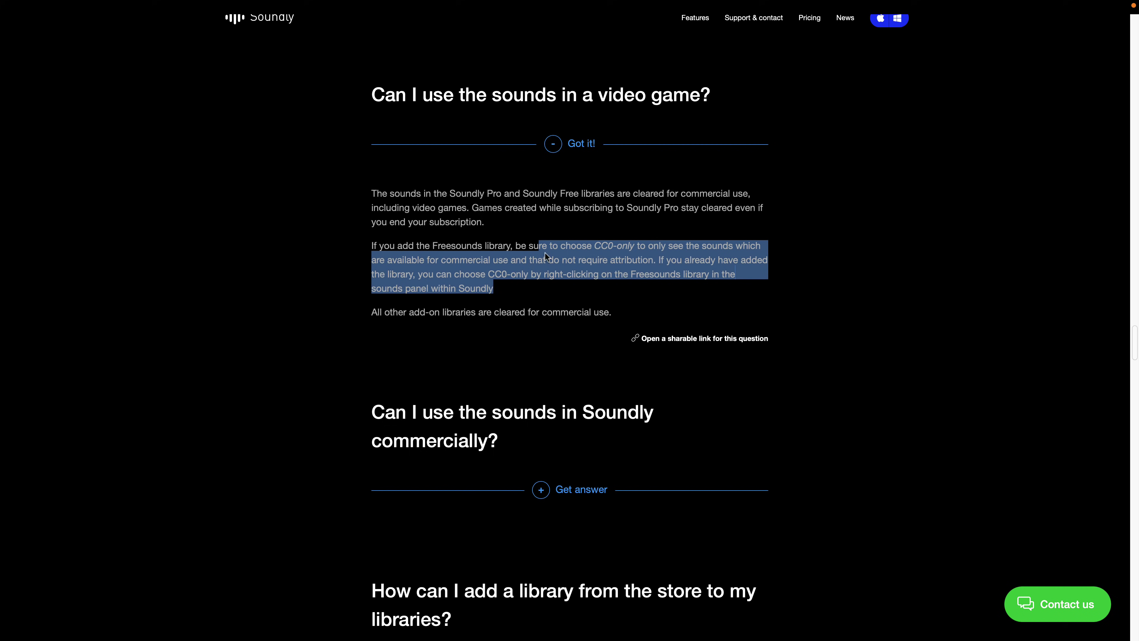
left_click(552, 226)
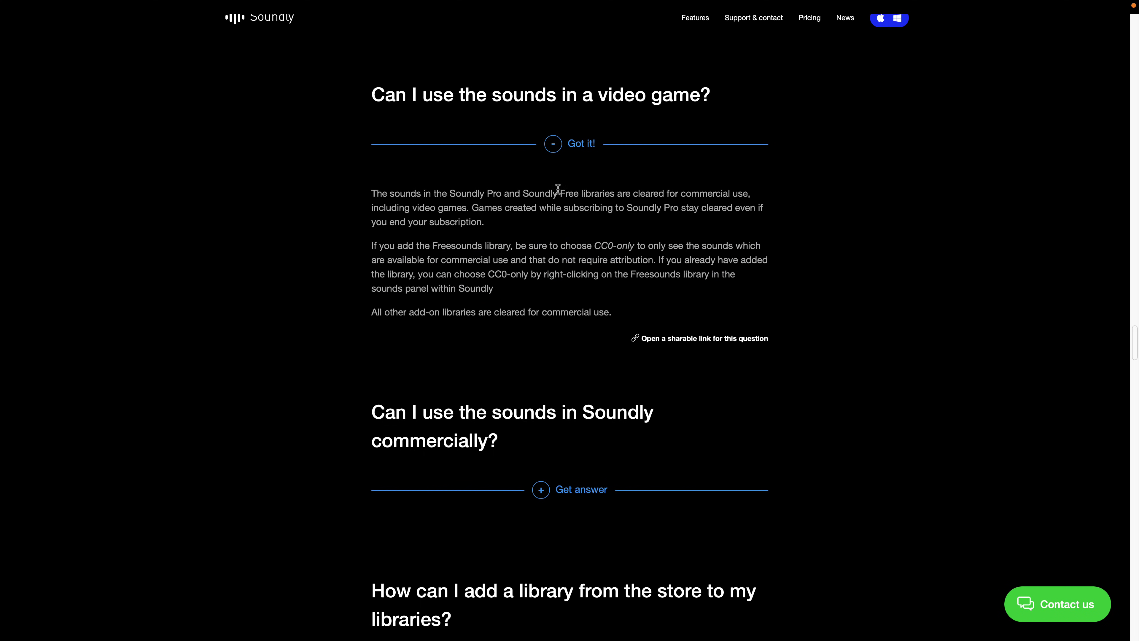
left_click_drag(558, 189, 696, 199)
left_click(696, 200)
Expand 'Can I use the sounds in Soundly commercially?' and highlight its opening lines.
scroll(637, 224, "down", 1)
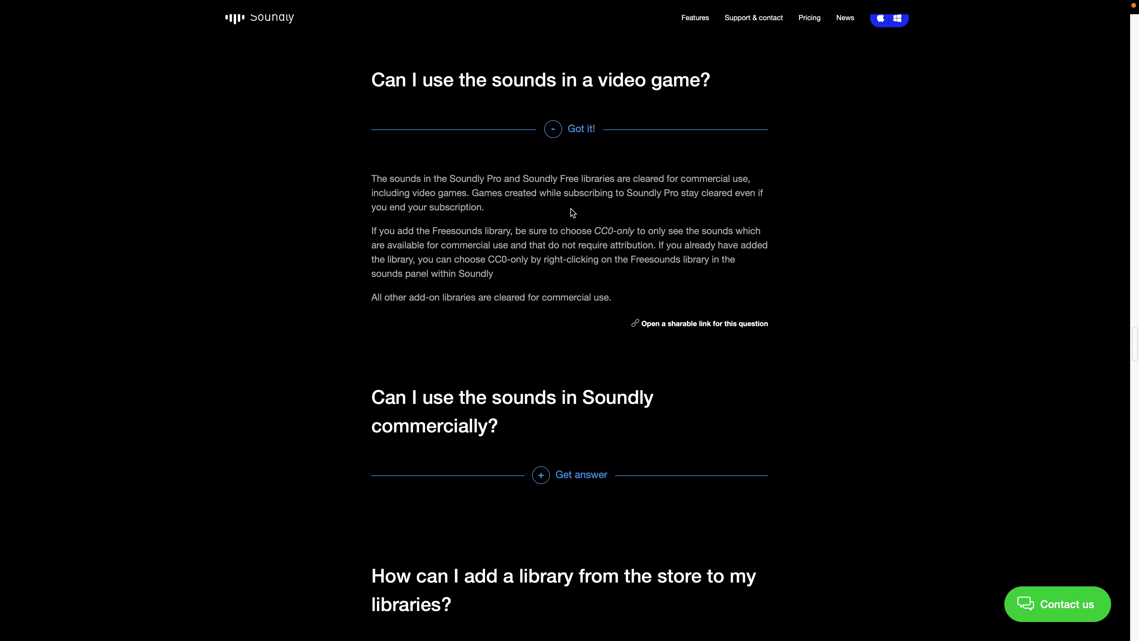
left_click(541, 475)
scroll(547, 422, "down", 2)
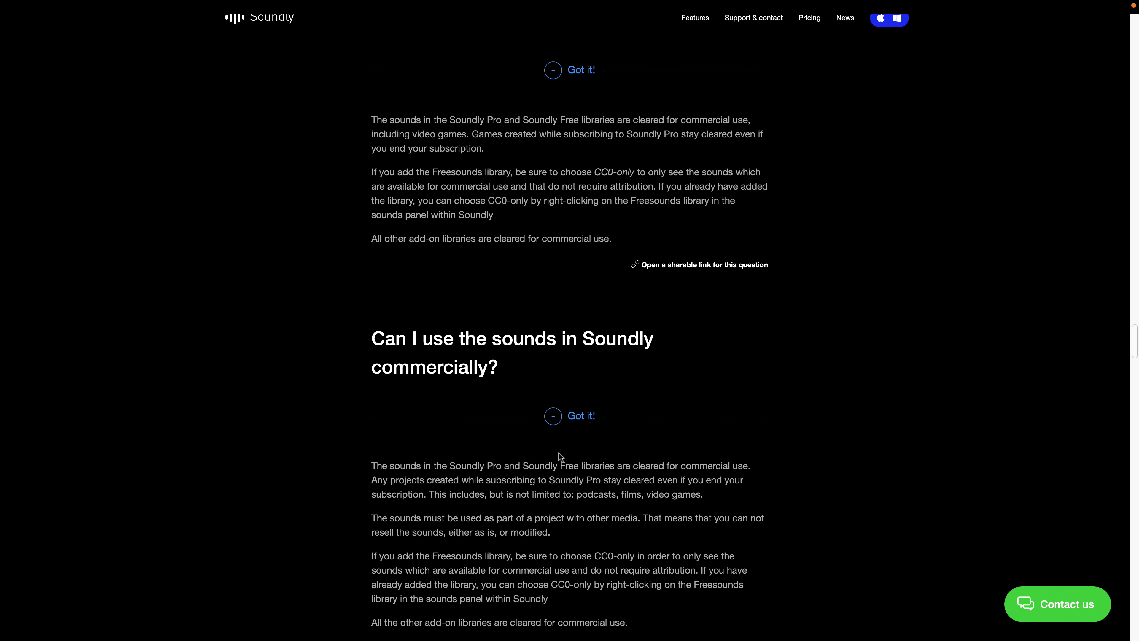
left_click_drag(515, 466, 718, 494)
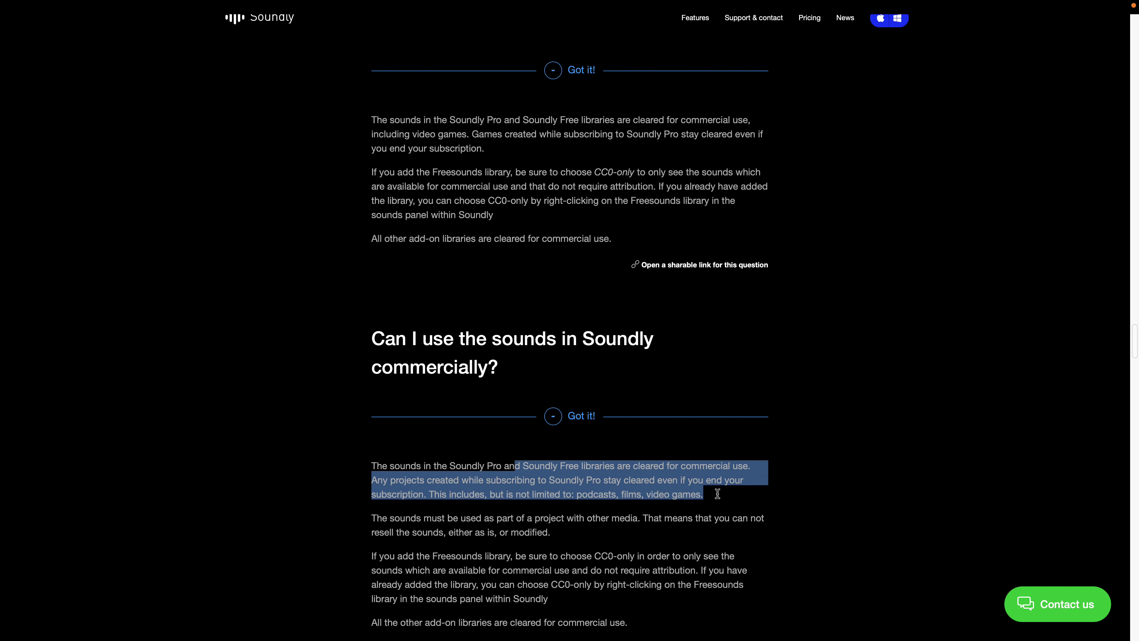
left_click(717, 494)
scroll(700, 492, "down", 2)
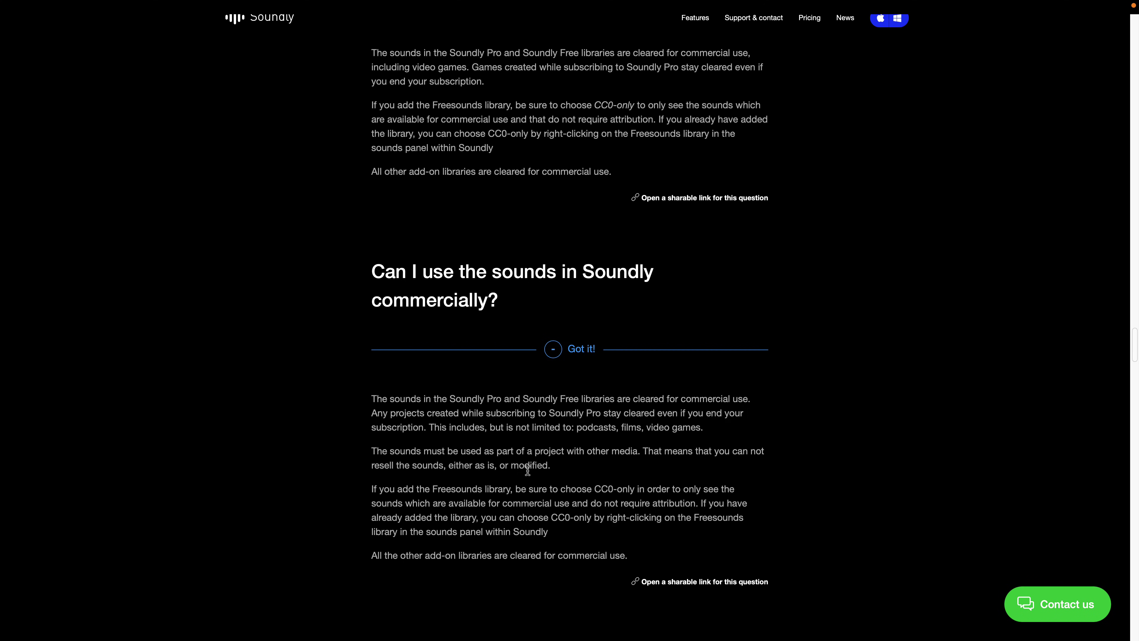
Load freesound.org in Safari.
mouse_move(379, 3)
left_click(562, 29)
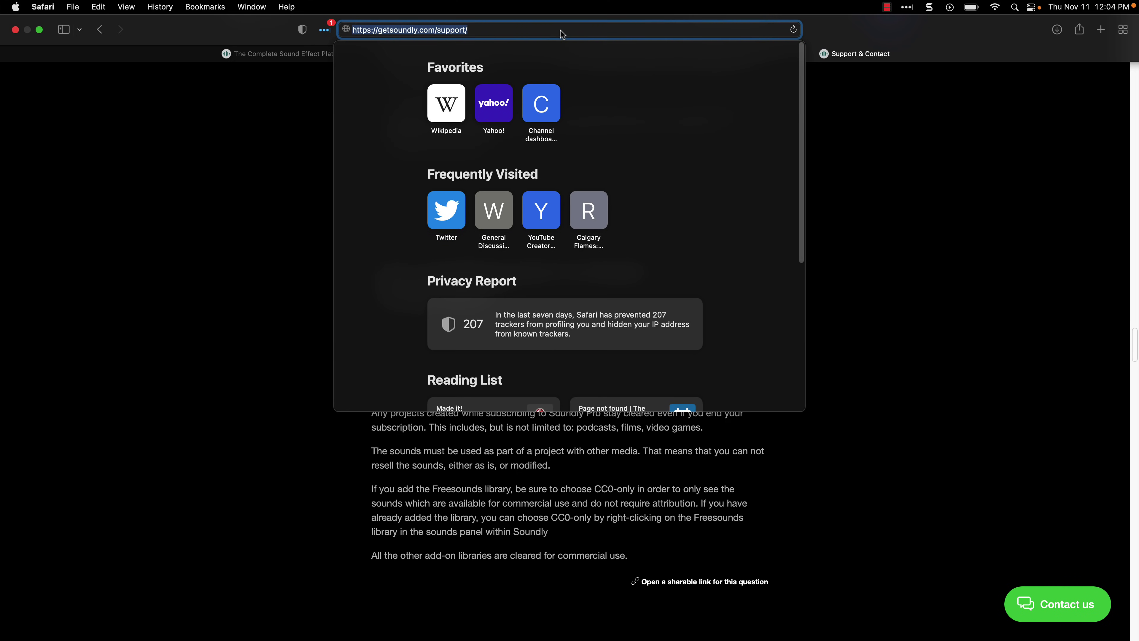
type("freesound.org")
key("Return")
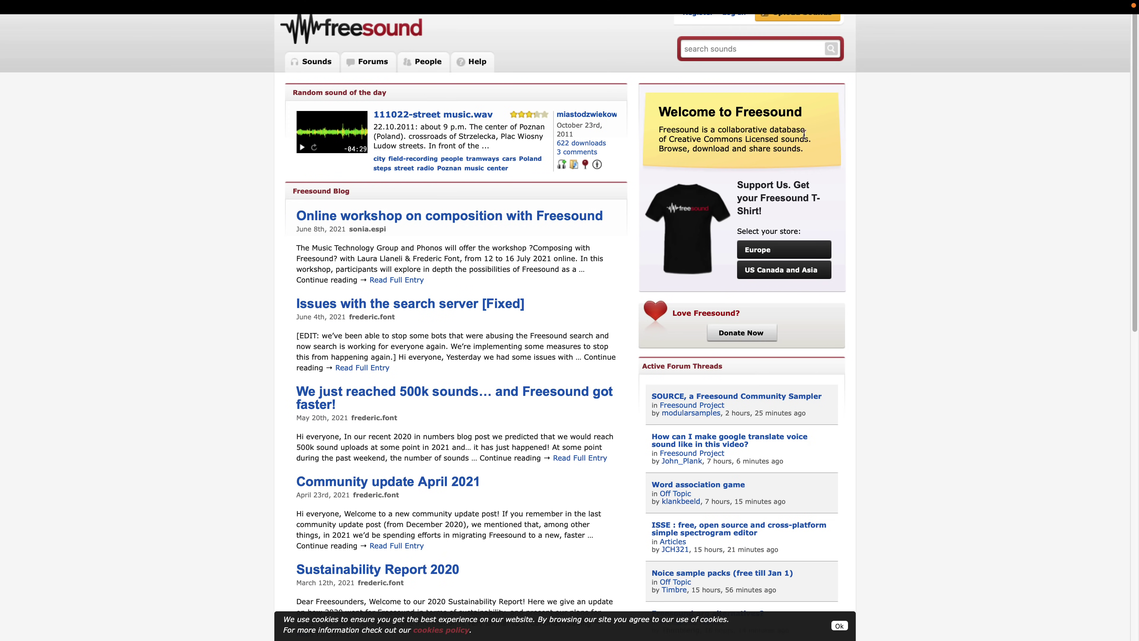
Search Freesound for ak47 (2656 results), then switch back to Soundly.
left_click(748, 53)
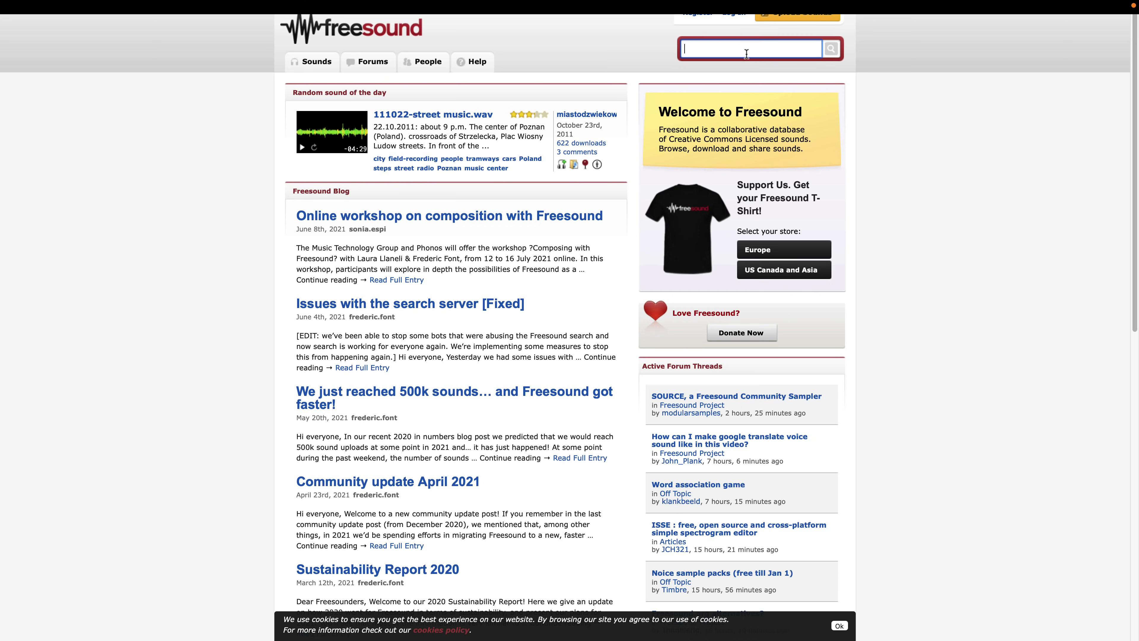
type("ak47")
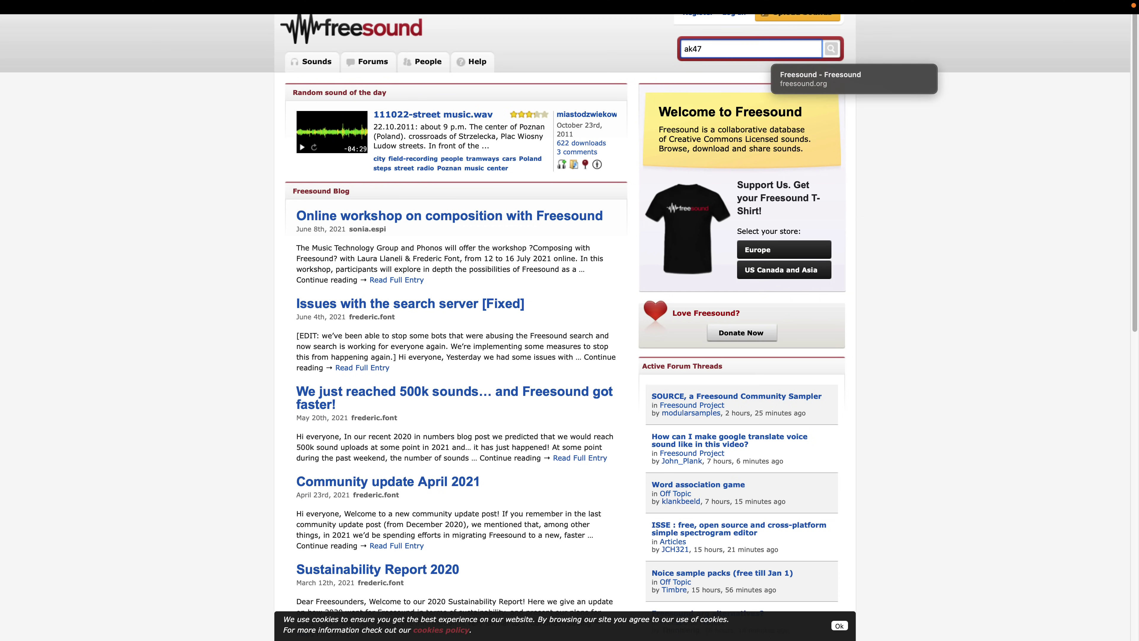
key("Return")
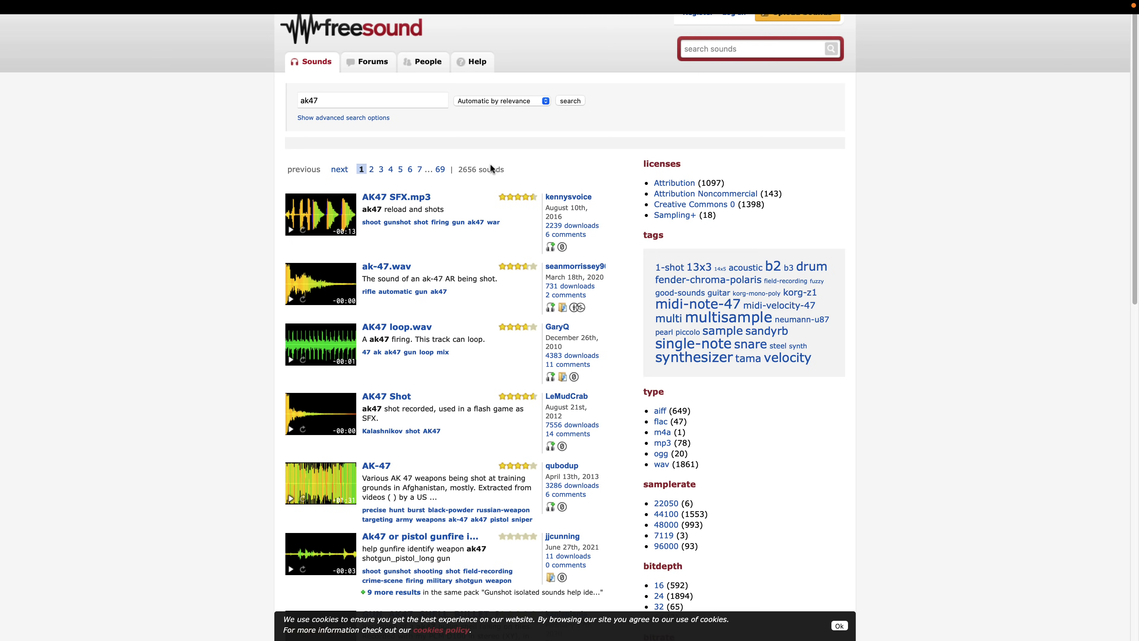
key("super+Tab")
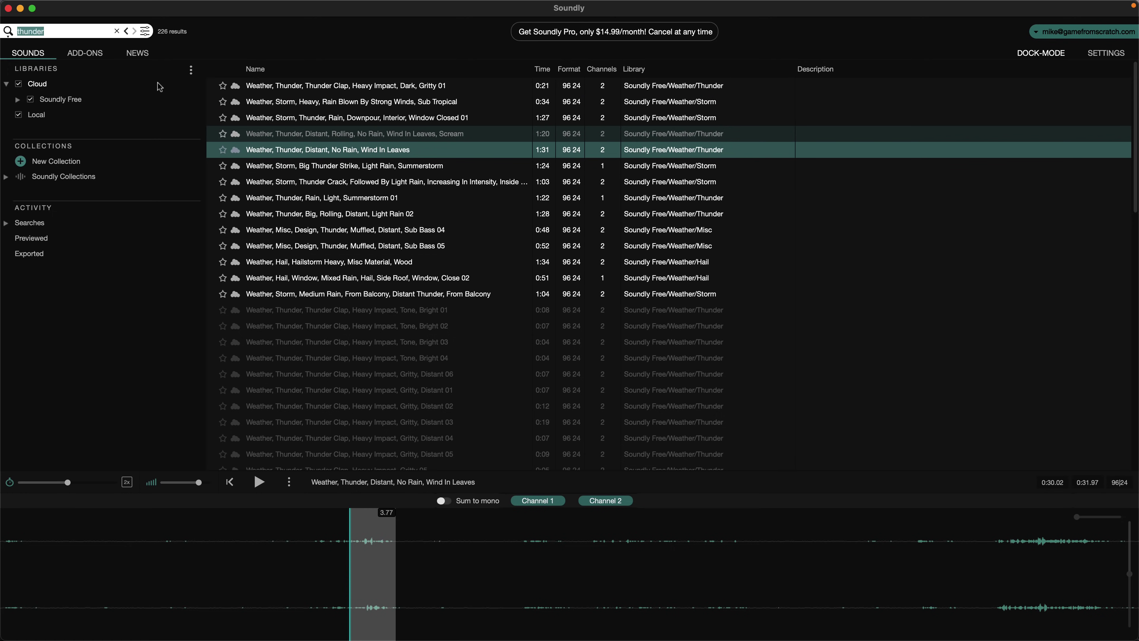
Scroll through the free add-on libraries such as Freesound, The Free Firearm Library and Google Drive.
left_click(100, 58)
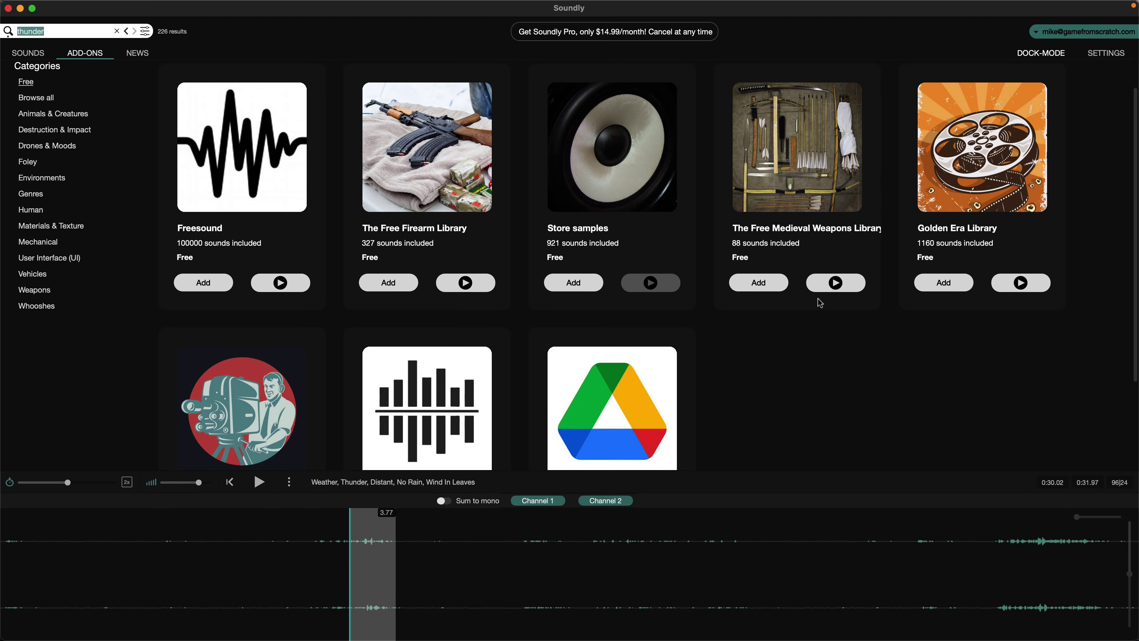
scroll(814, 296, "down", 3)
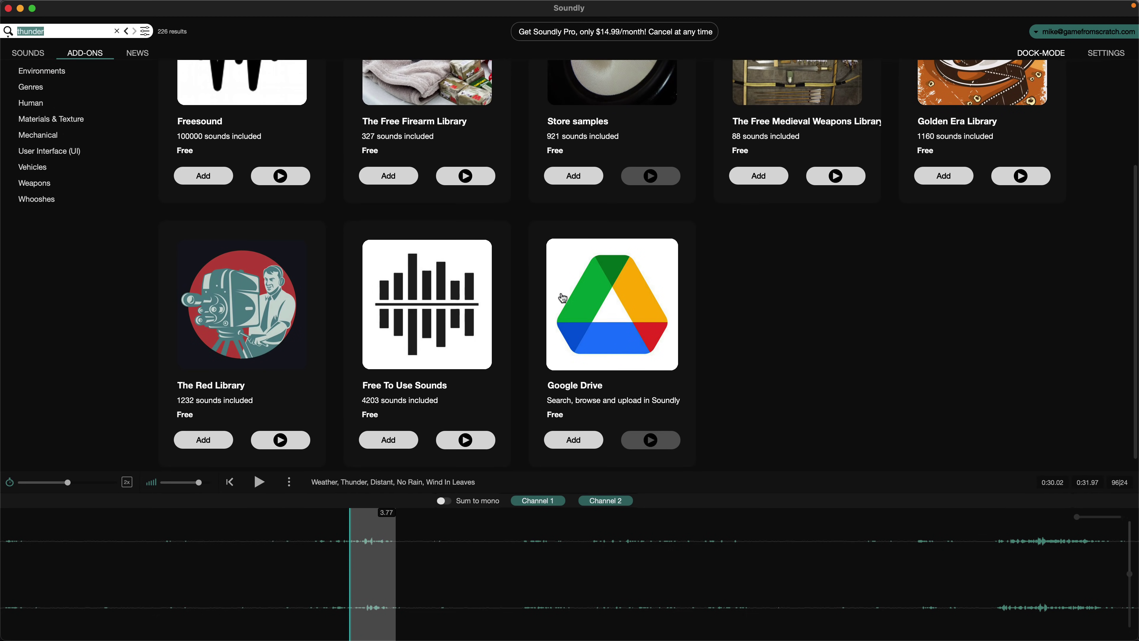
scroll(589, 301, "up", 3)
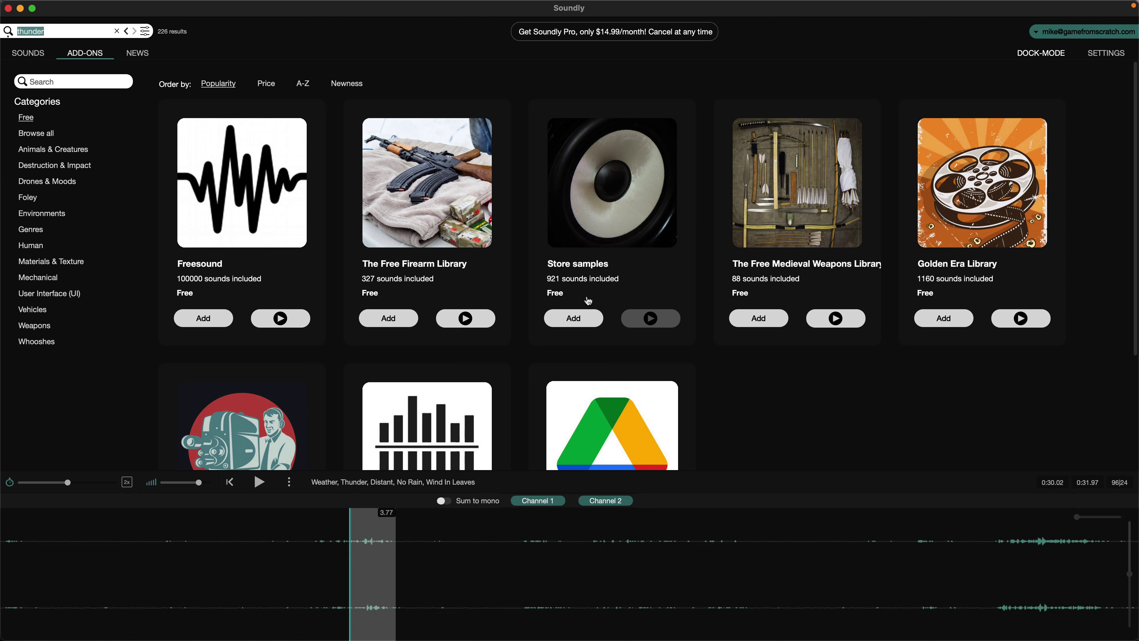